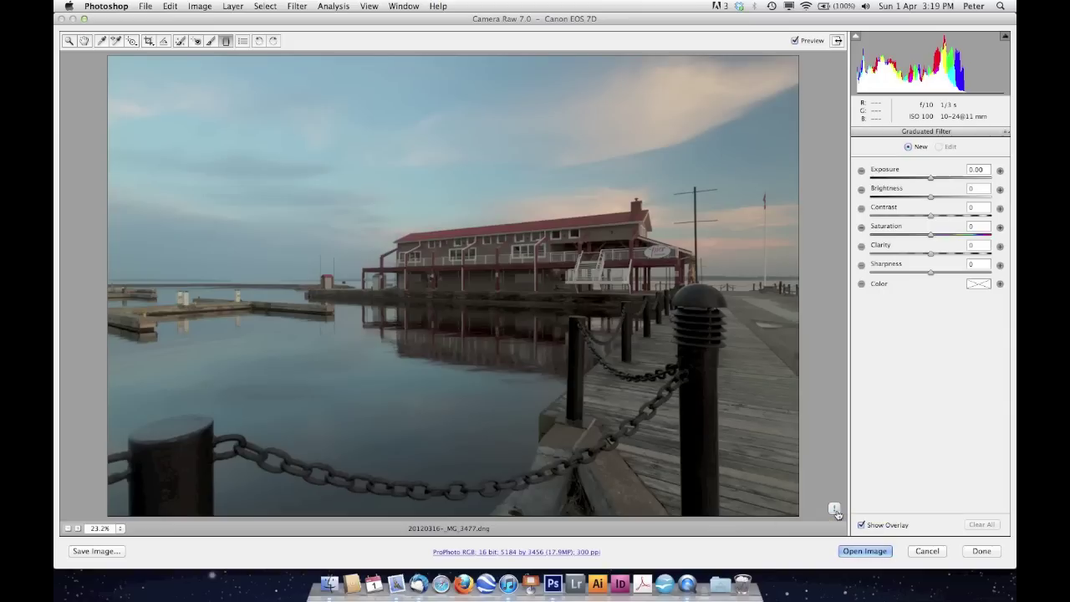
Update the pier photo to Process Version 2012 and return to the Basic panel.
left_click(835, 509)
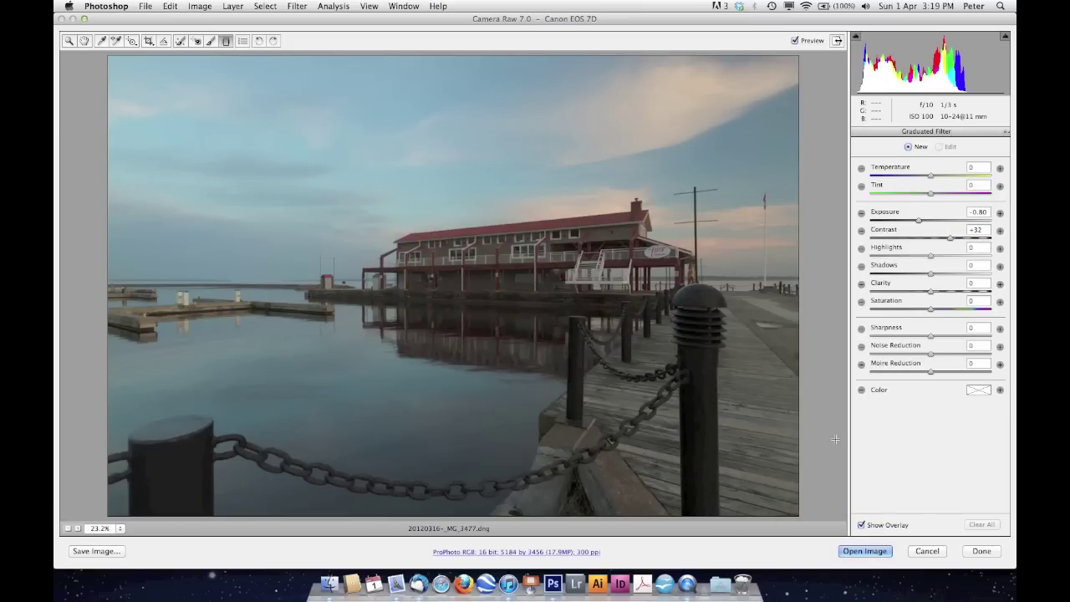
left_click(70, 41)
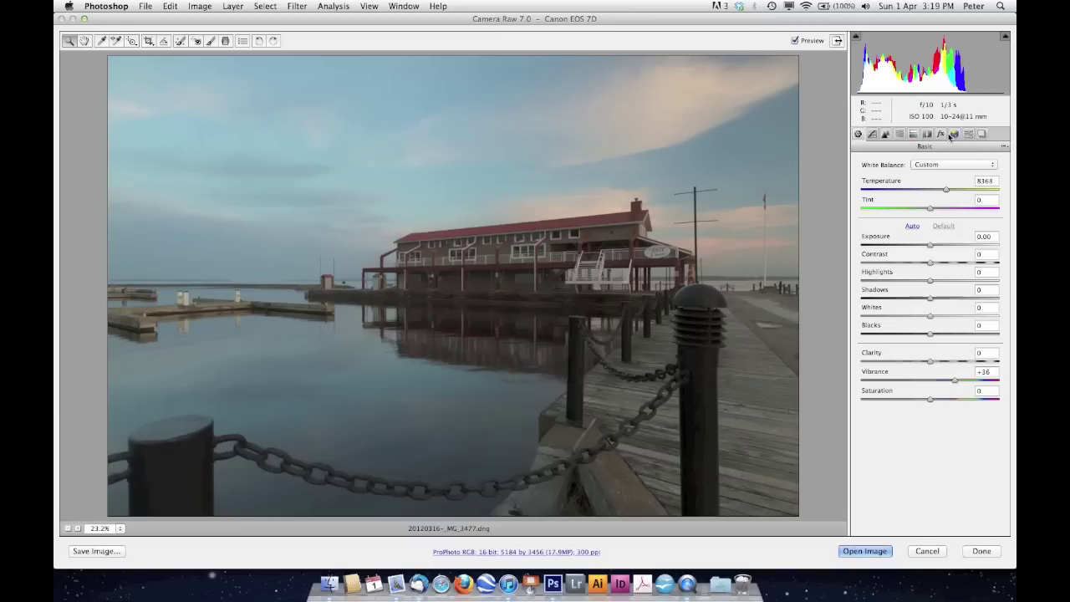
In Camera Calibration, preview the Adobe Standard, Camera Faithful and Camera Landscape profiles.
left_click(954, 135)
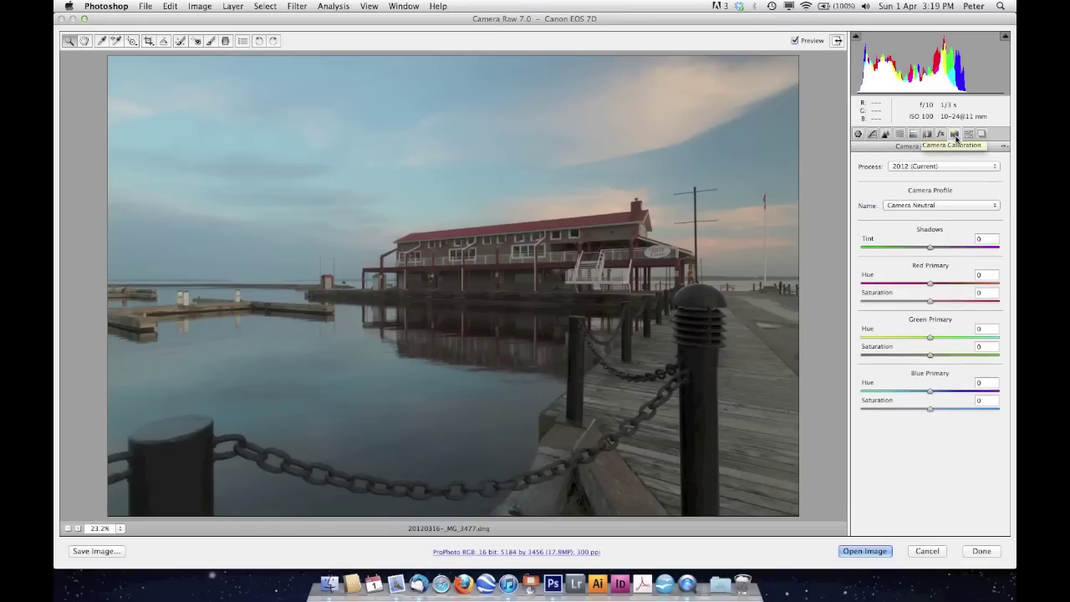
left_click(943, 207)
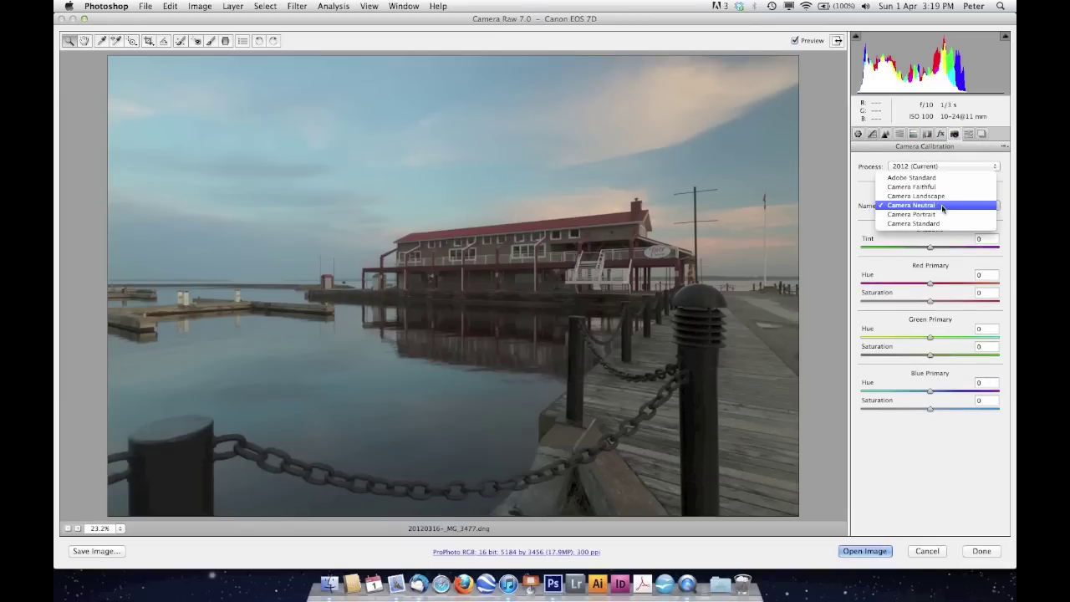
left_click(940, 177)
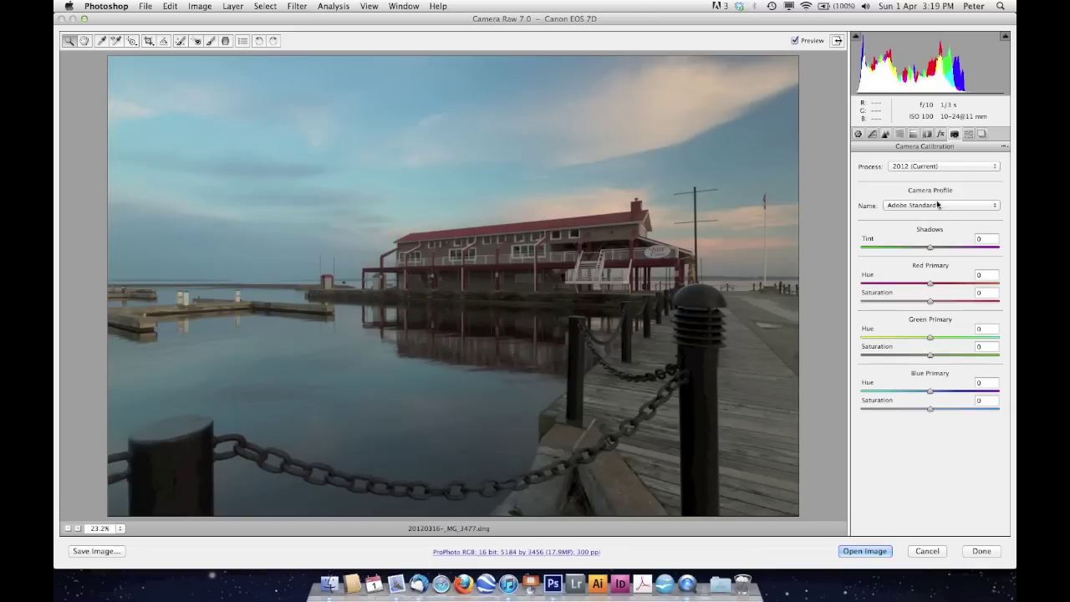
left_click(938, 204)
left_click(940, 215)
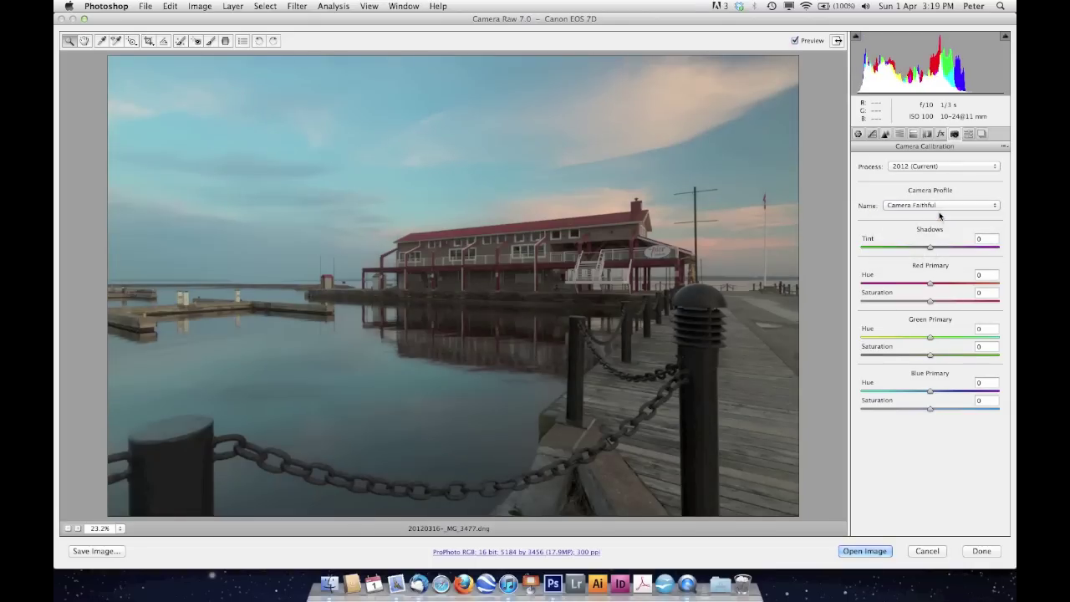
left_click(939, 207)
left_click(940, 217)
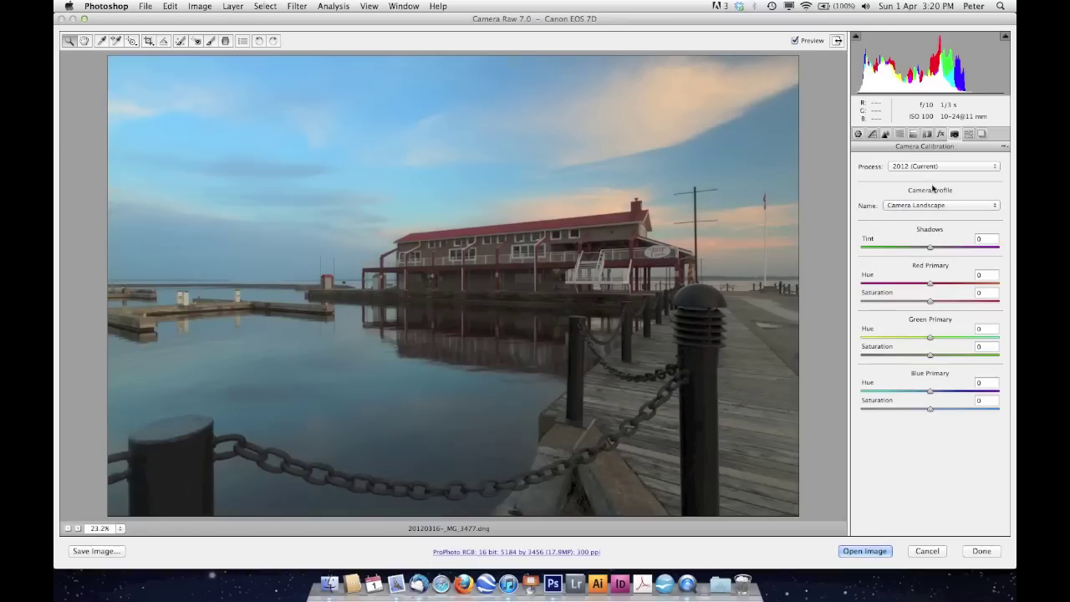
Preview Camera Neutral and Camera Portrait, then settle on the Camera Landscape profile.
left_click(932, 206)
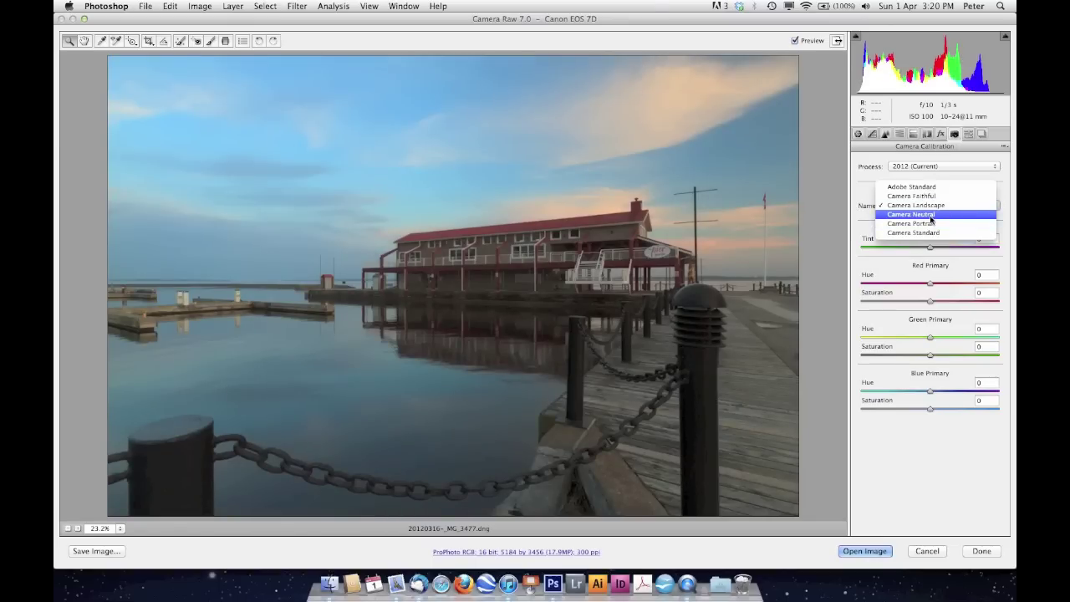
left_click(931, 216)
left_click(931, 209)
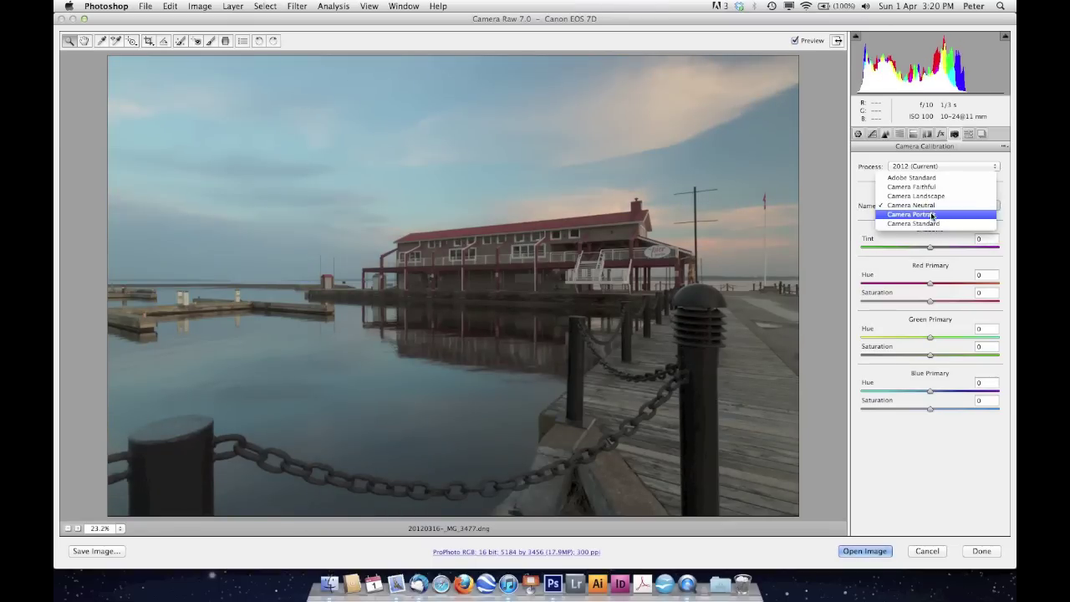
left_click(930, 214)
left_click(931, 208)
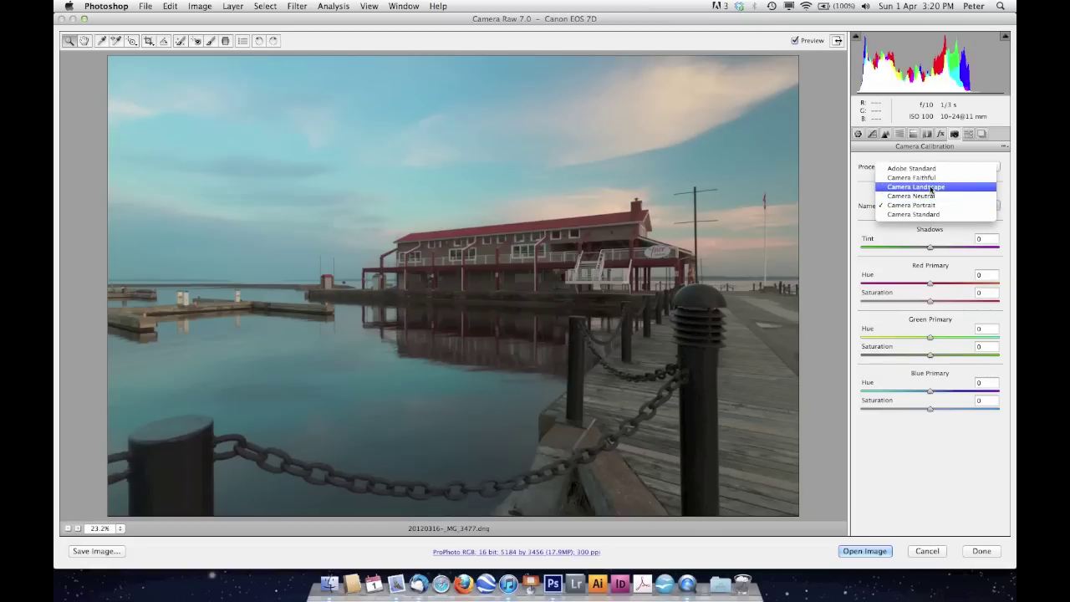
left_click(932, 187)
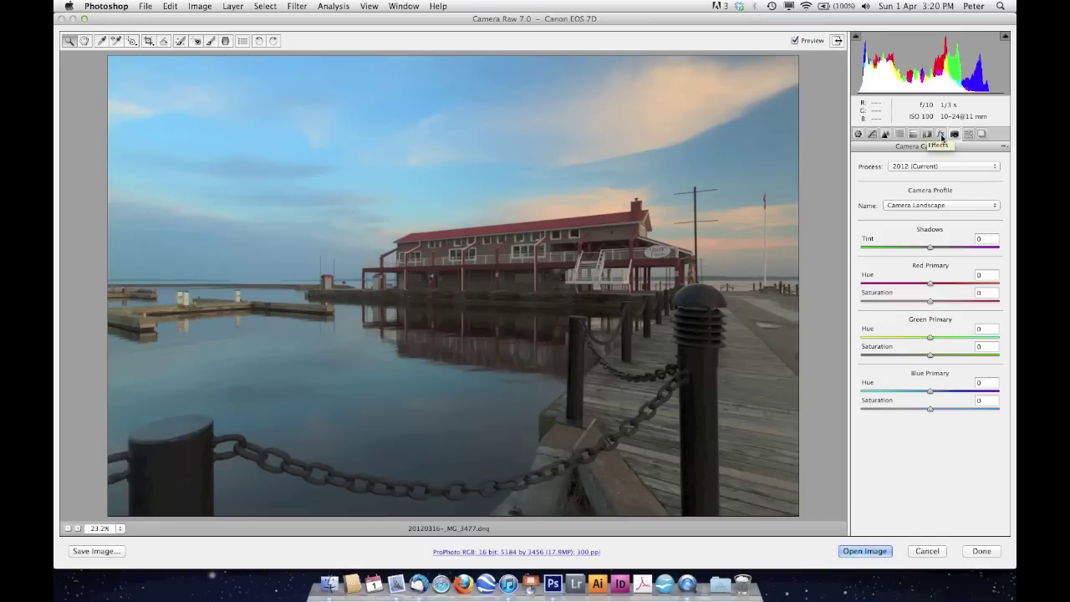
Compare the photo with lens profile corrections off and on, keep them enabled, and return to Basic.
left_click(940, 135)
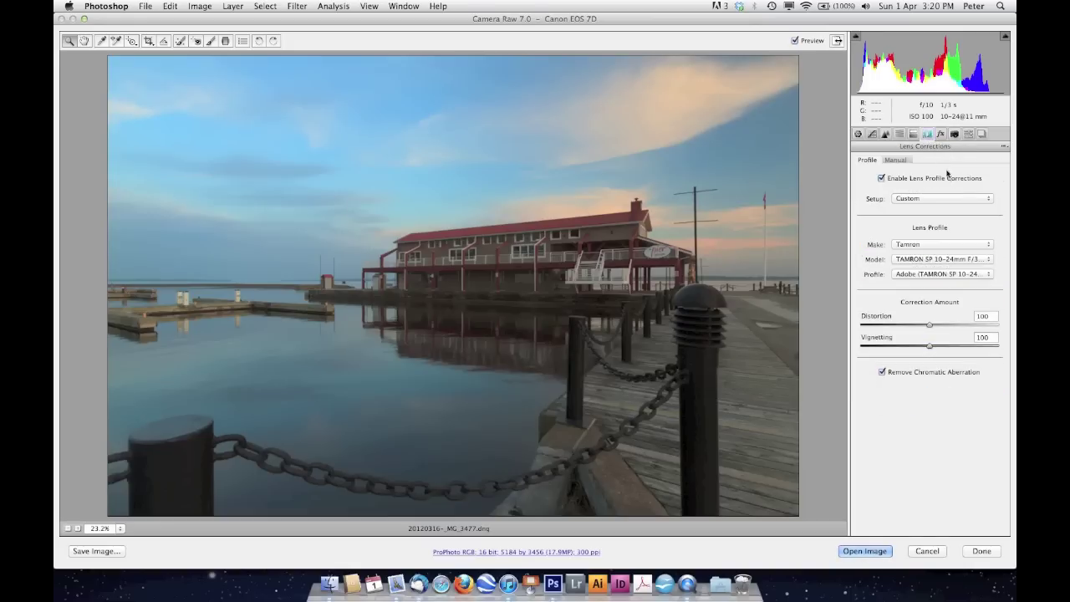
left_click(922, 179)
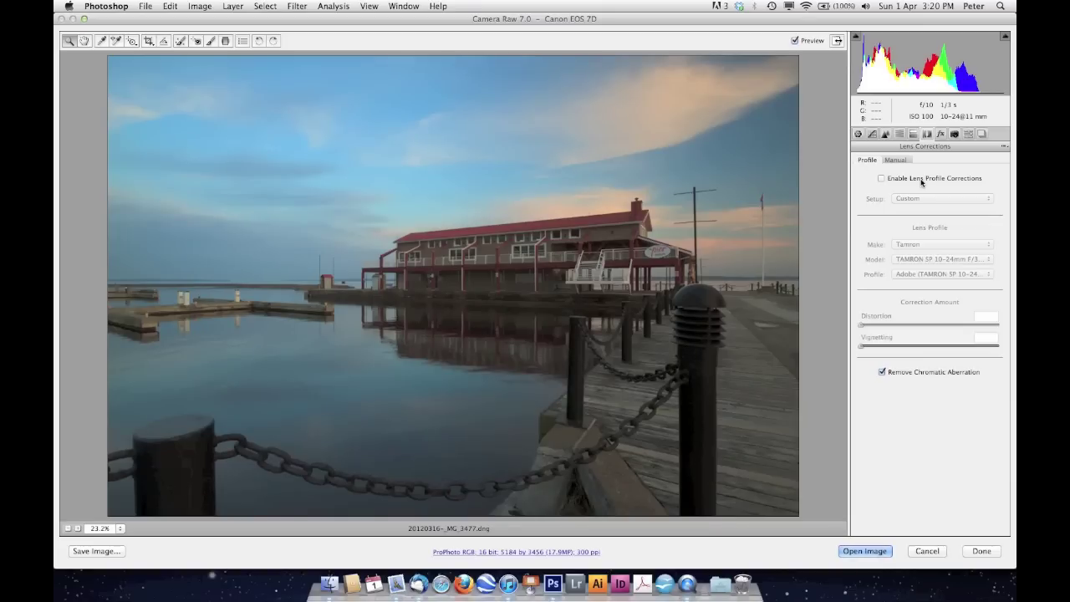
left_click(922, 180)
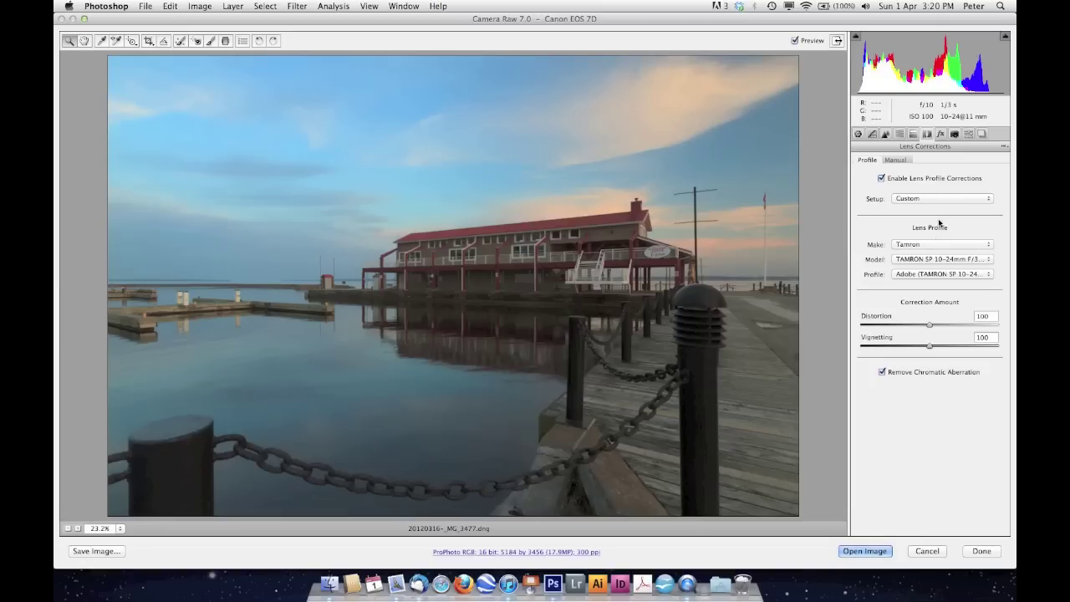
left_click(859, 135)
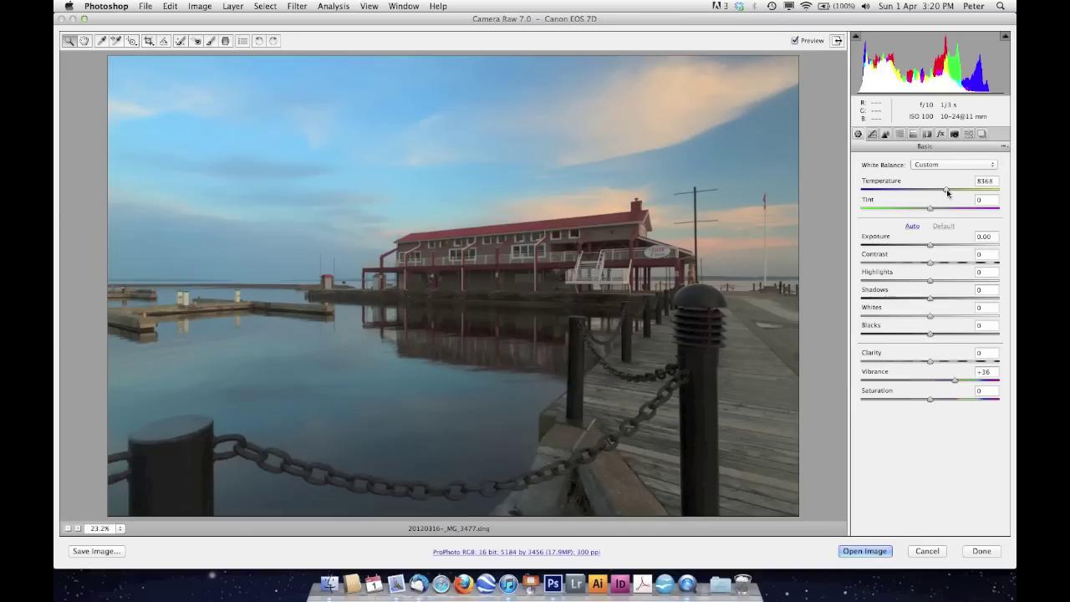
Set Temperature 9400, Exposure +0.50, Highlights −92, Shadows +80, Contrast +51 and Blacks −34.
left_click_drag(947, 192, 953, 192)
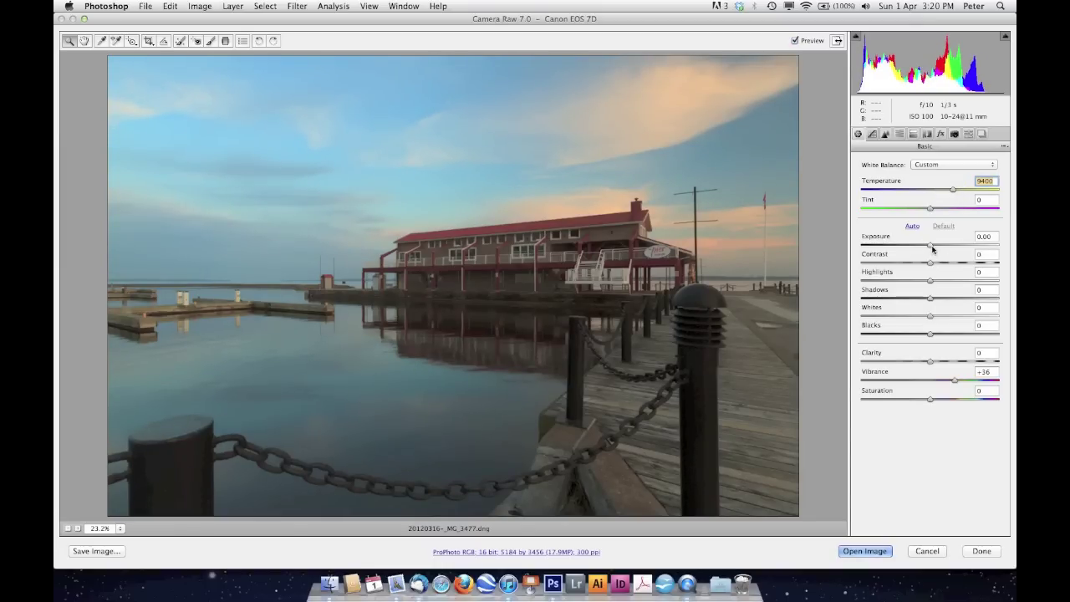
left_click_drag(932, 248, 939, 247)
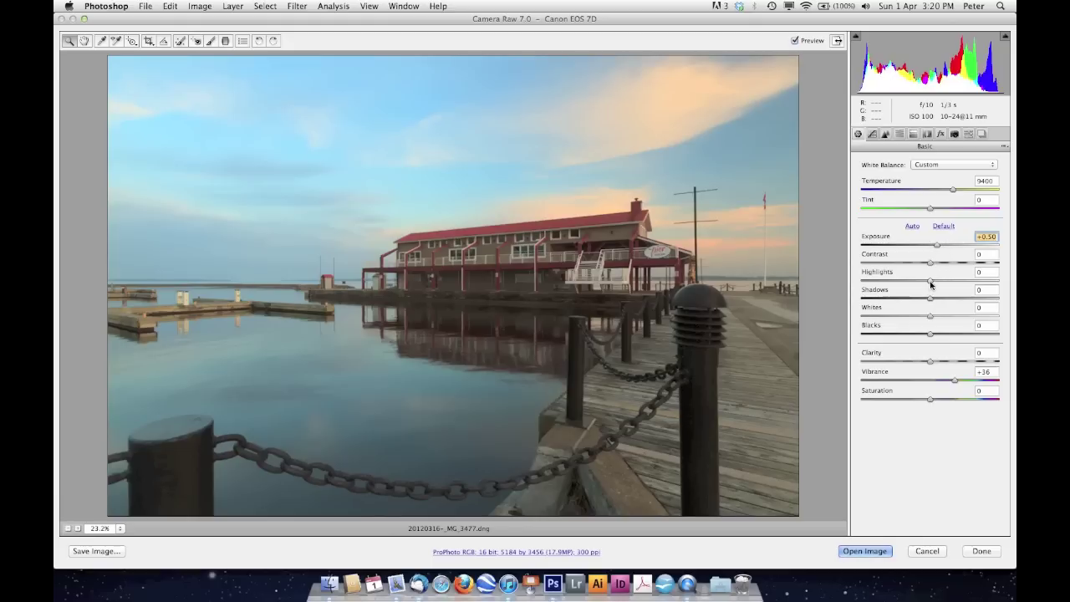
left_click_drag(930, 282, 869, 284)
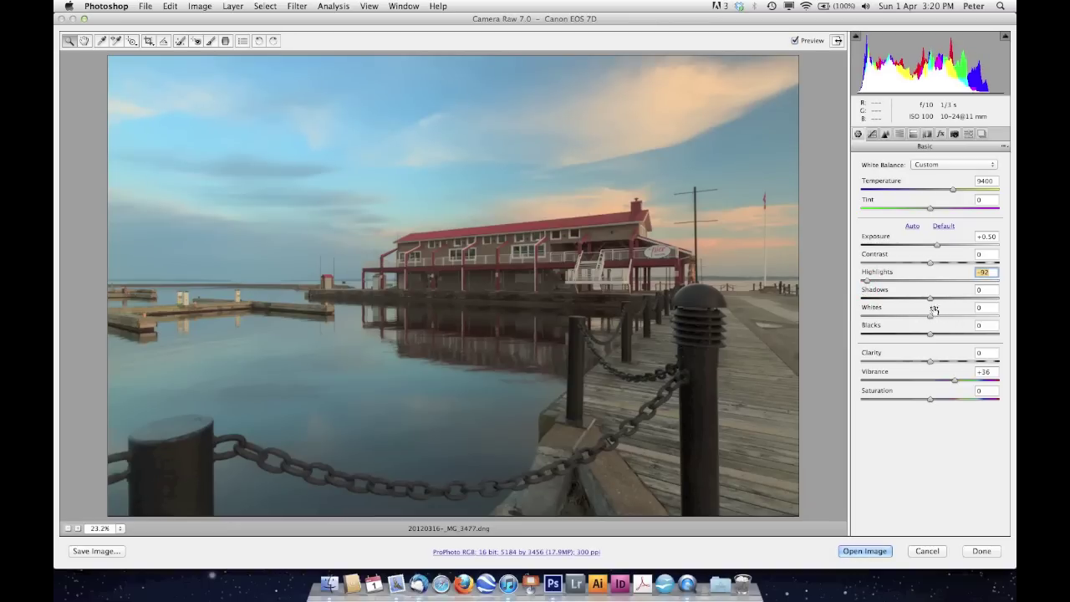
left_click_drag(931, 298, 985, 298)
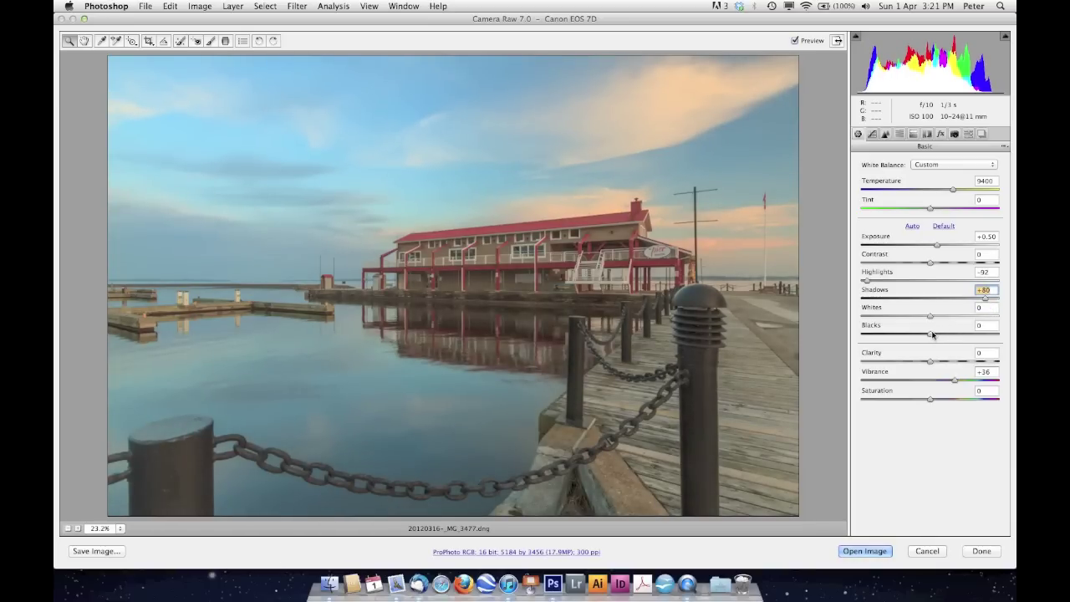
left_click_drag(932, 336, 924, 334)
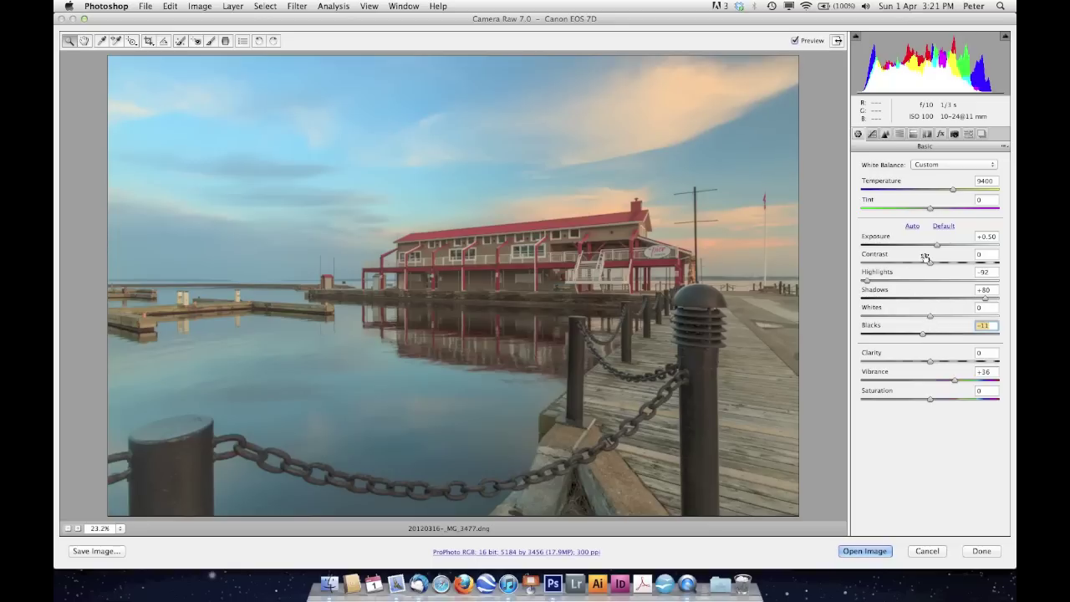
left_click_drag(932, 264, 967, 265)
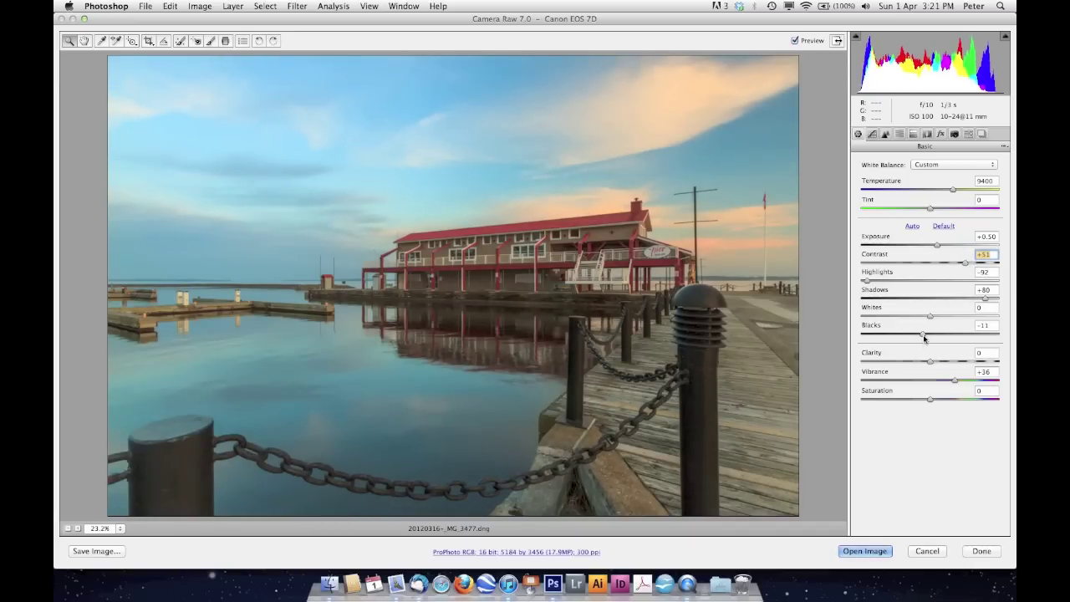
left_click_drag(923, 334, 909, 334)
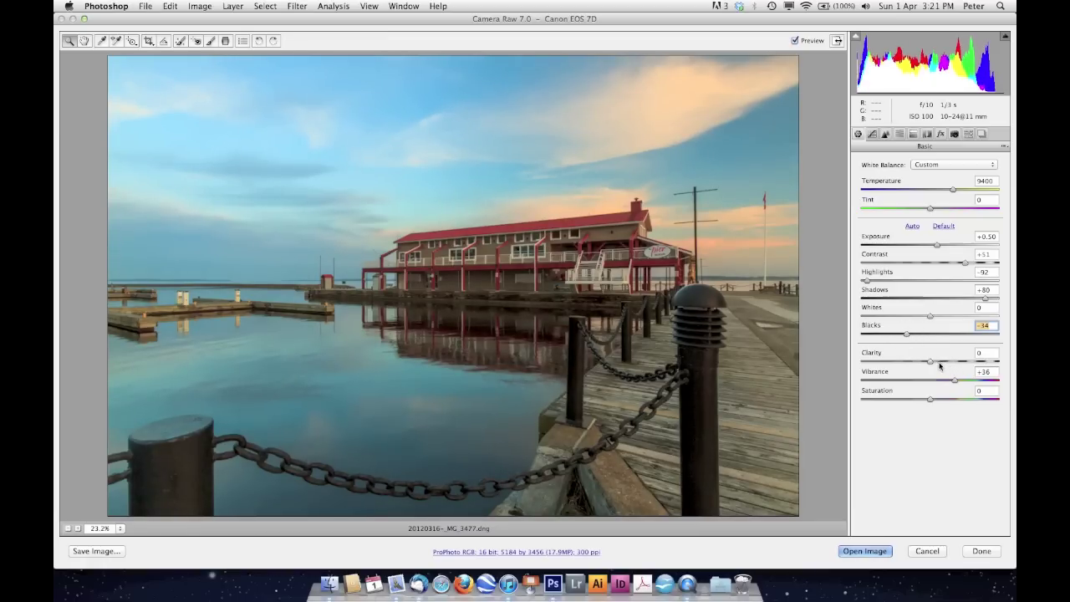
Boost Clarity to +35 for extra midtone detail in the pier photo.
left_click_drag(930, 363, 934, 403)
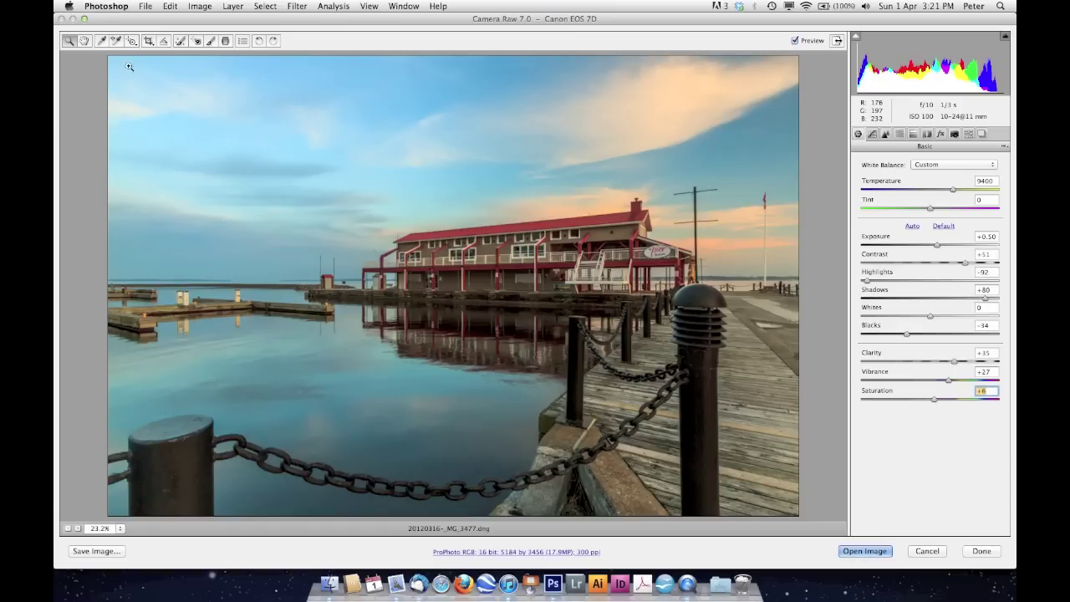
Drag a graduated filter down from the top to darken the sky at Exposure −0.85 and cool it to Temperature −19.
left_click(227, 41)
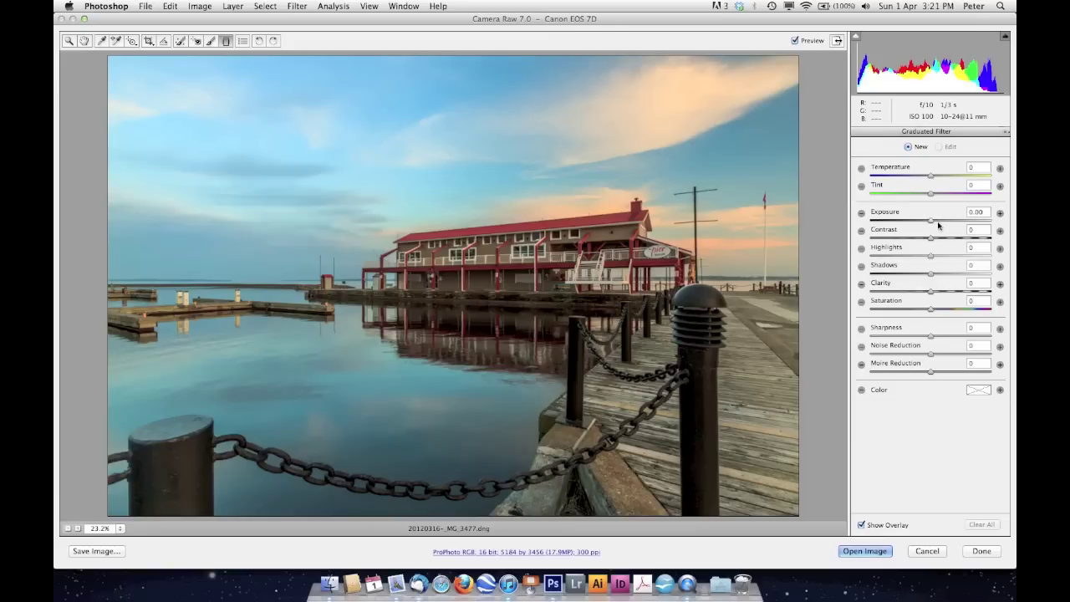
left_click_drag(931, 221, 917, 224)
left_click_drag(415, 58, 427, 322)
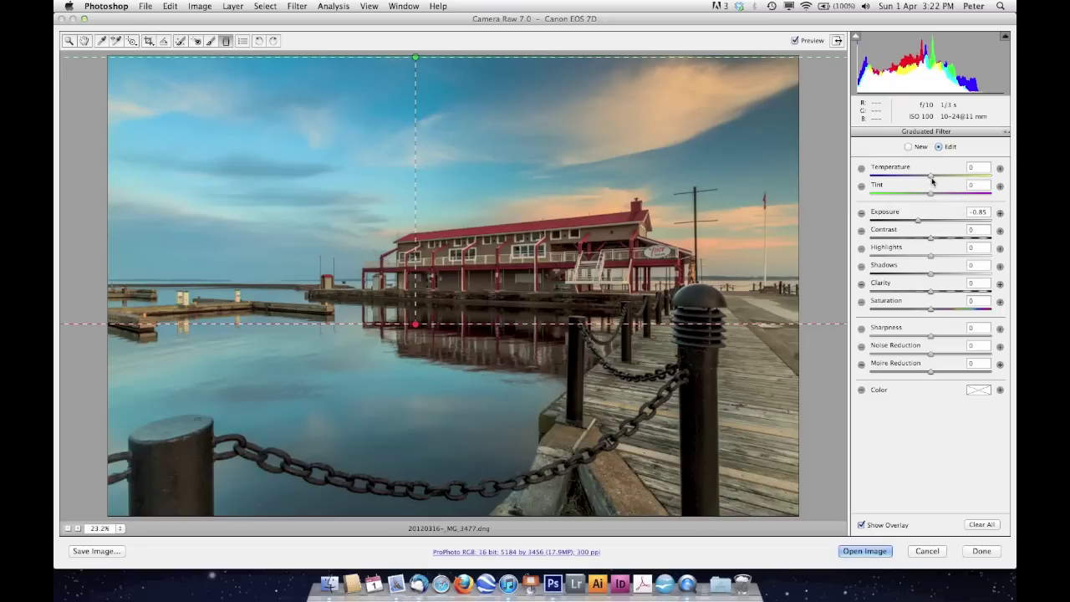
mouse_move(933, 180)
left_mouse_down()
mouse_move(917, 176)
mouse_move(944, 176)
mouse_move(921, 178)
left_mouse_up()
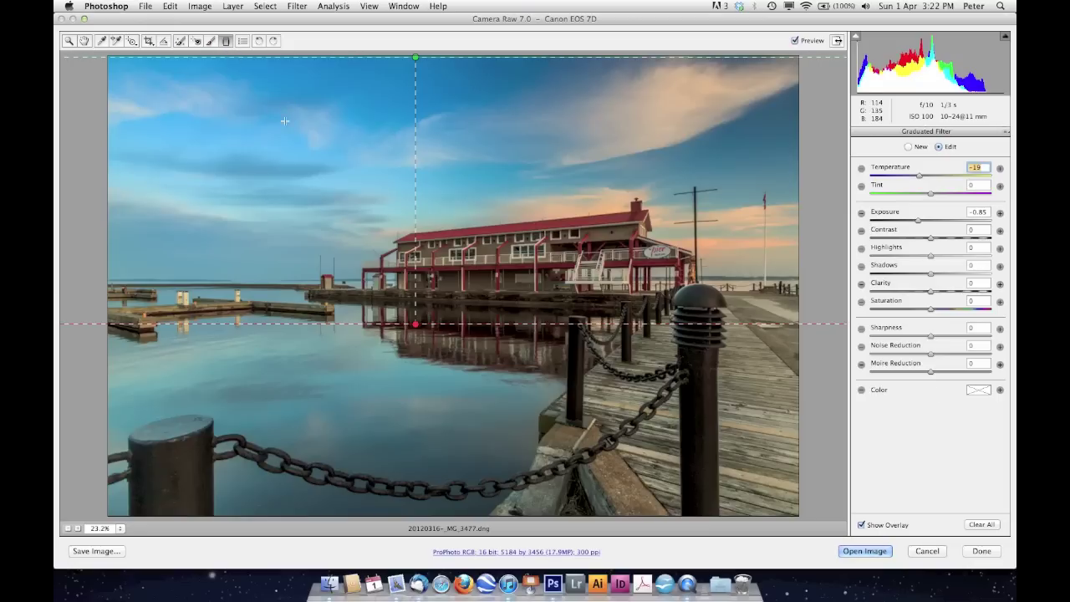
left_click(70, 41)
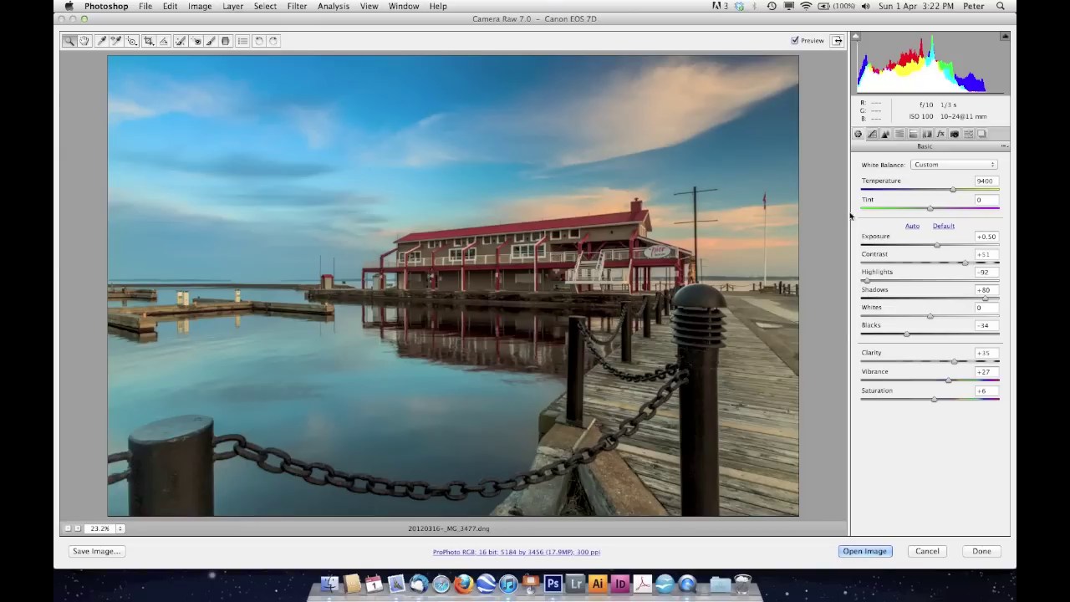
Zoomed in on the pier building, sharpen with Amount 84, Radius 1.0, Detail 65 and Masking 82.
left_click(885, 135)
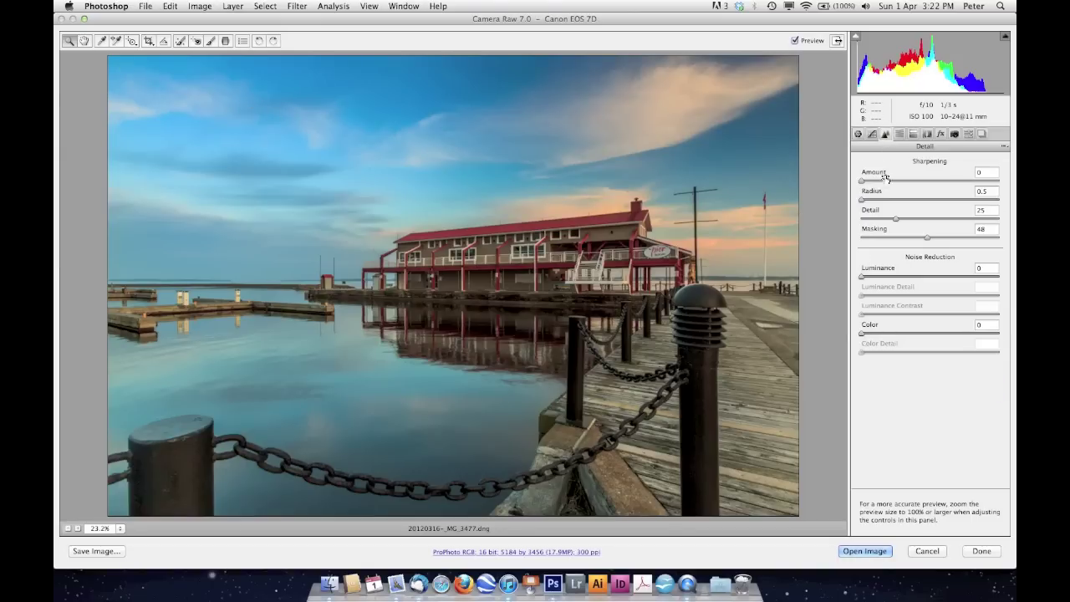
left_click(501, 255)
left_click(560, 293)
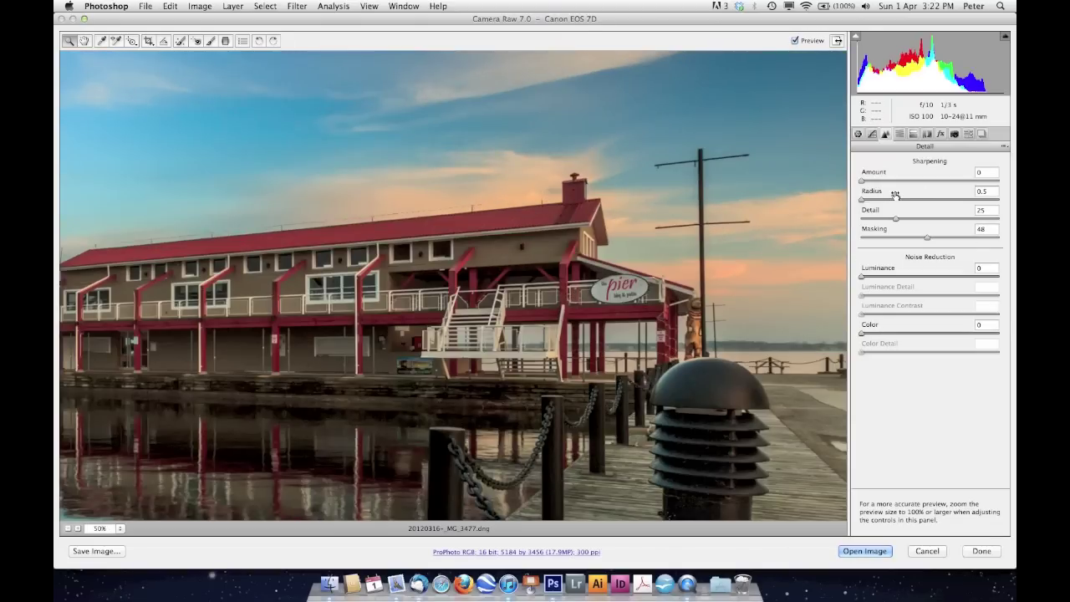
left_click_drag(864, 183, 940, 182)
left_click_drag(864, 201, 951, 220)
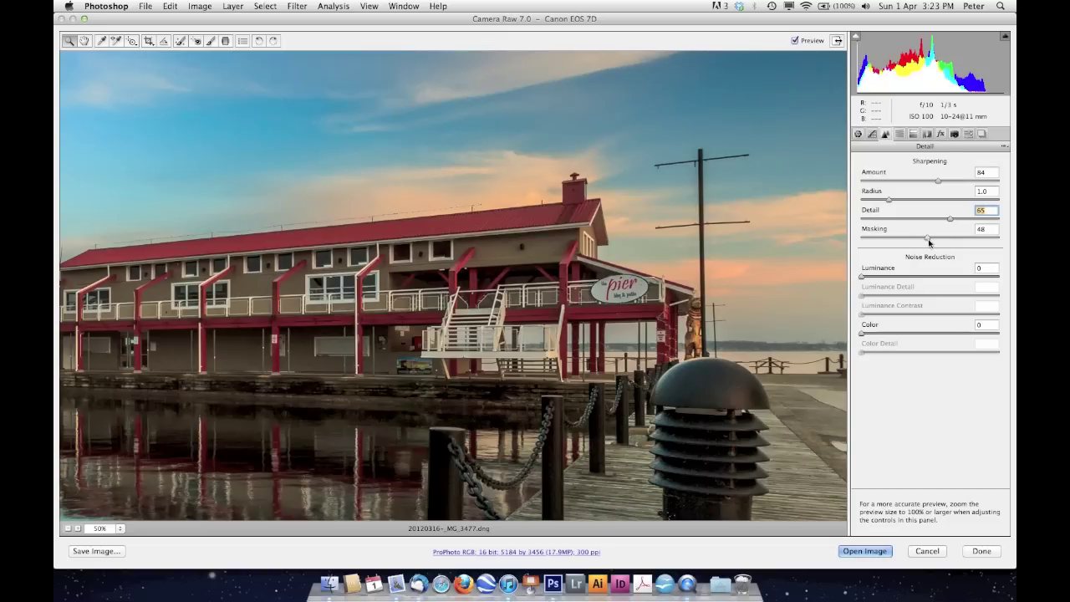
key("alt")
left_click_drag(927, 240, 975, 239)
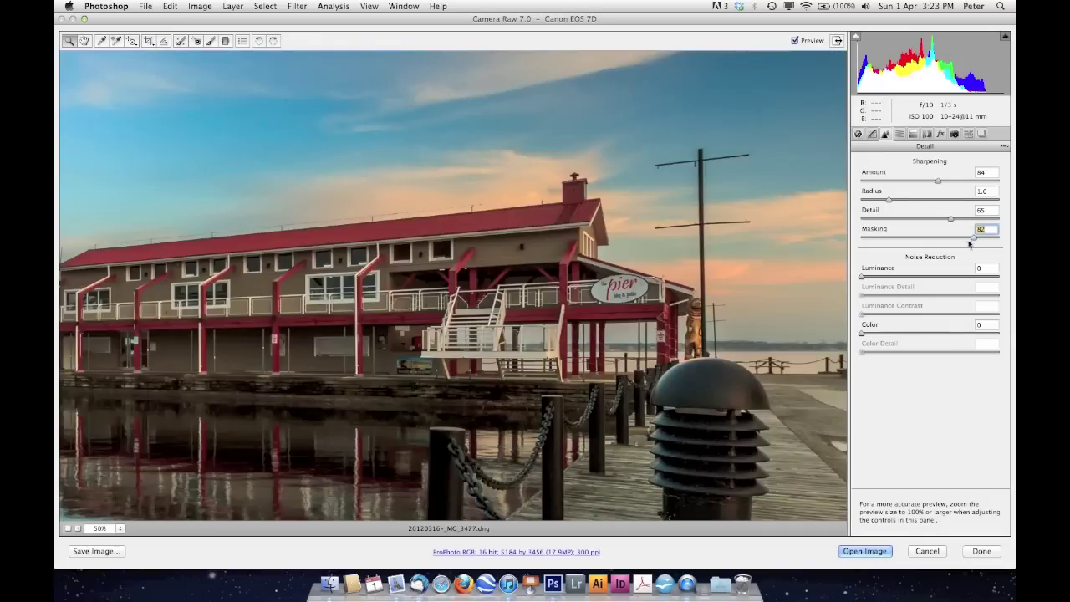
key("super+minus")
key("super+minus")
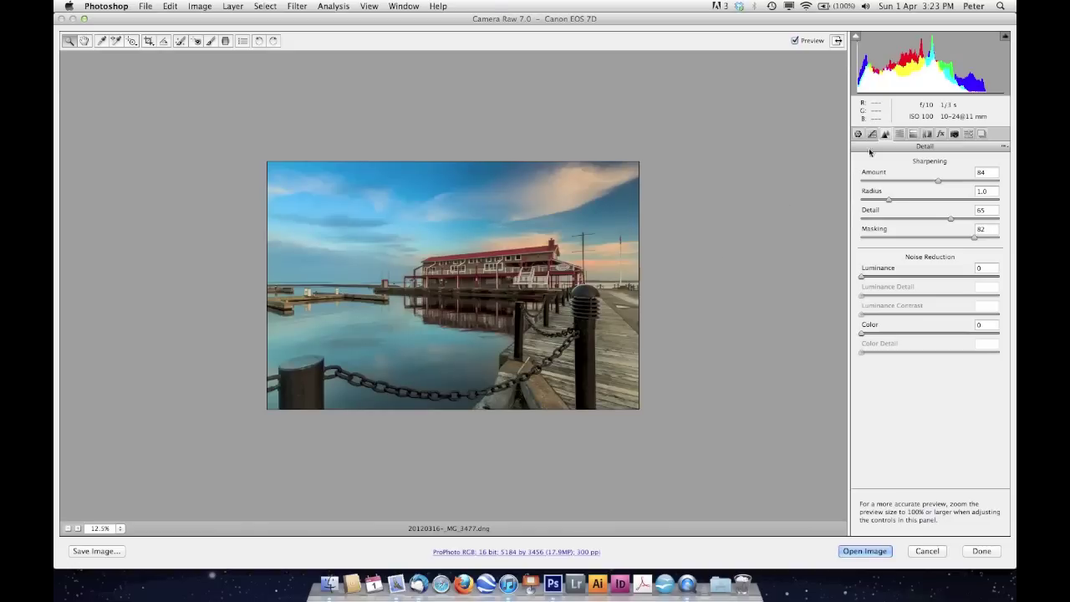
left_click(899, 135)
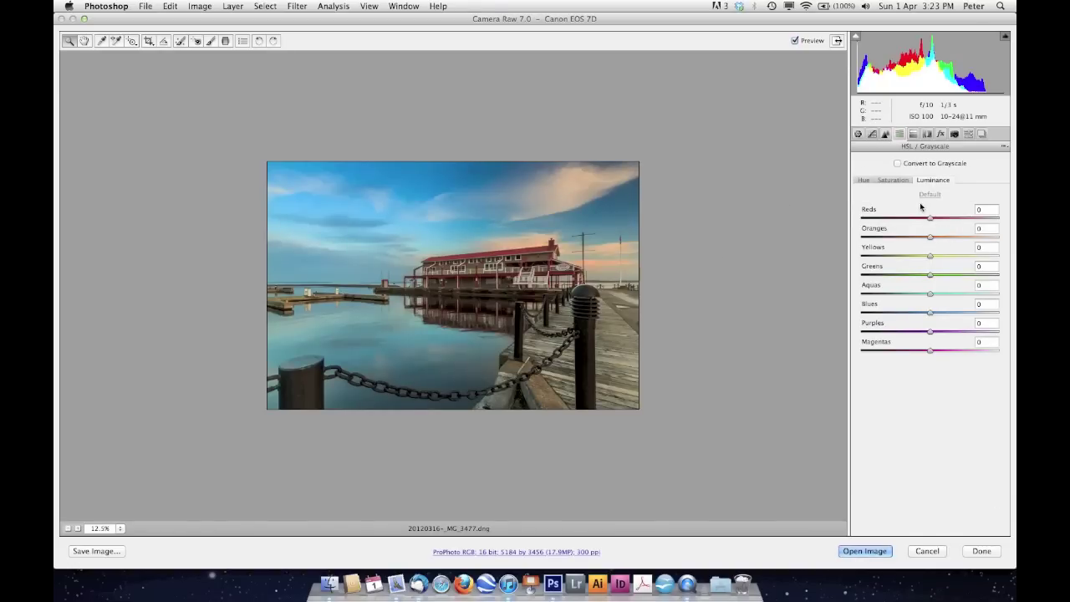
Set the Blues luminance slider to −10, then zoom in and back out to check the result.
left_click_drag(930, 316, 923, 315)
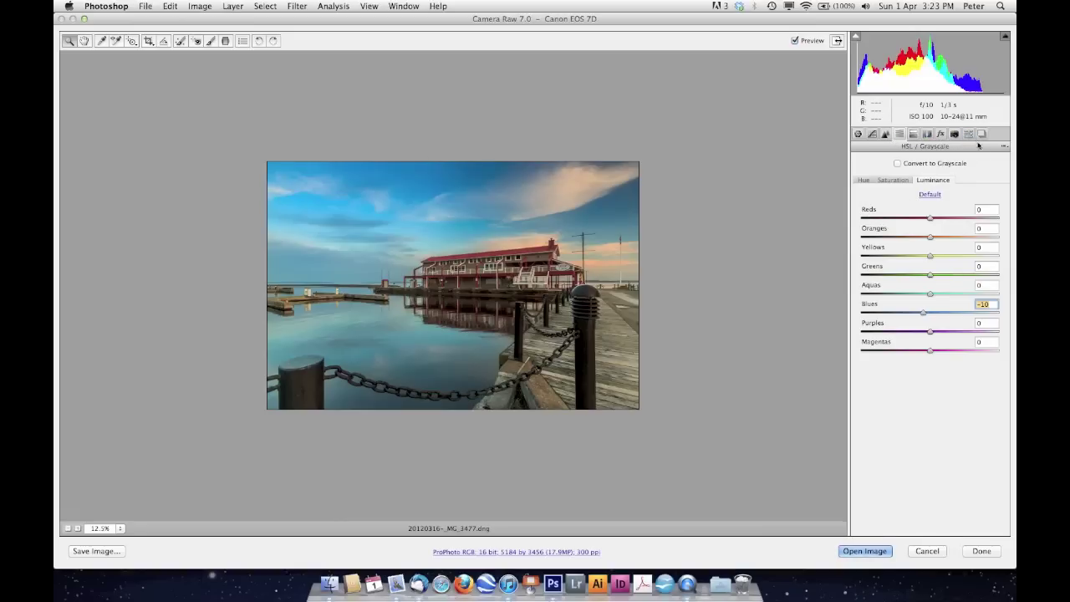
left_click(488, 283)
left_click(501, 288)
left_click(504, 286, "alt")
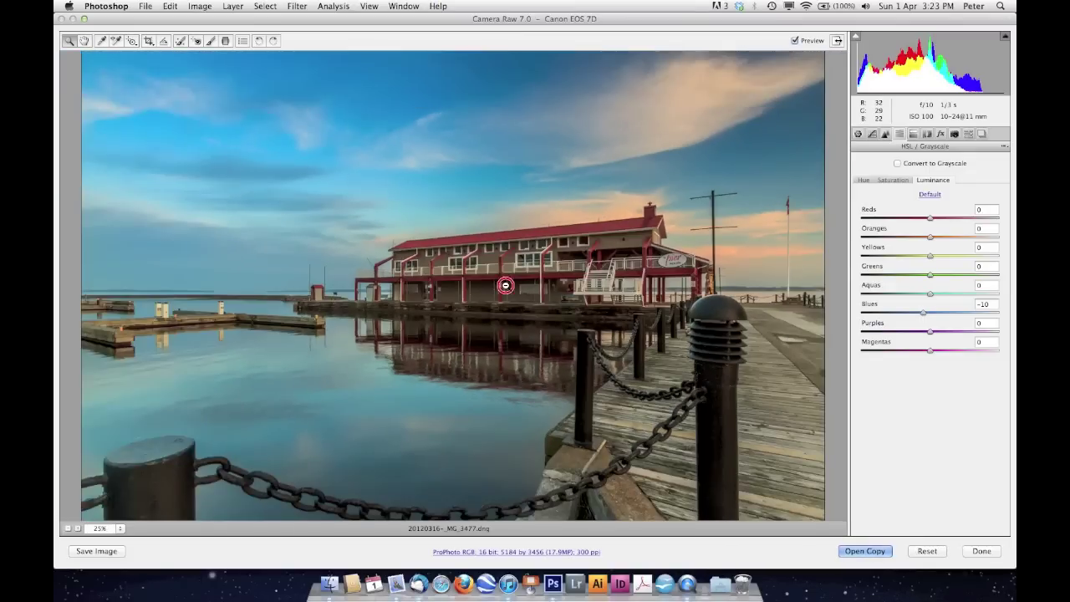
left_click(505, 286, "alt")
left_click(504, 286, "alt")
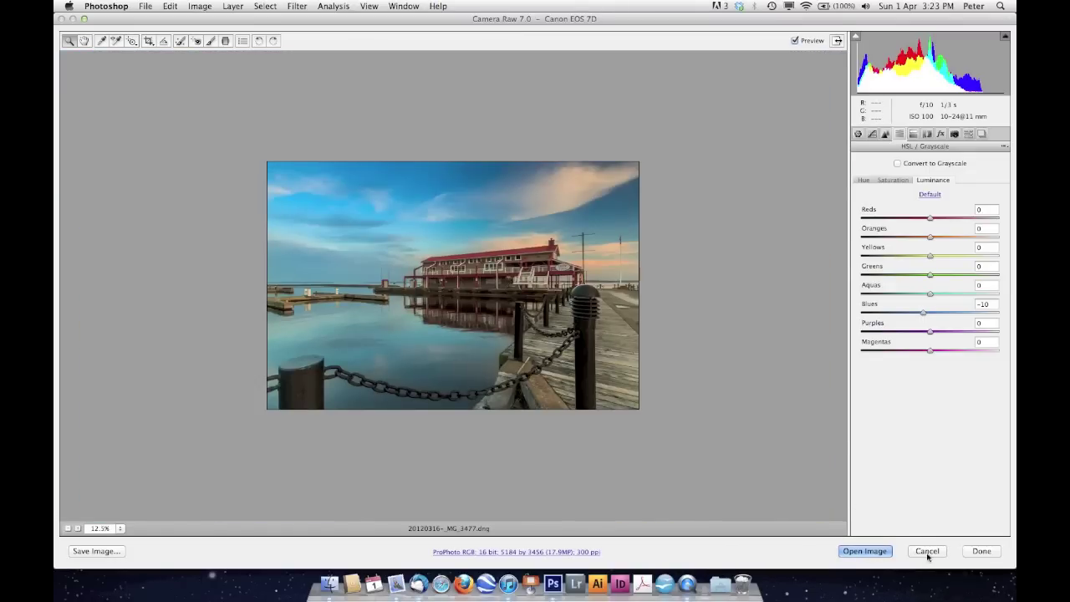
Confirm the workflow options and open the adjusted pier photo in Photoshop.
left_click(561, 552)
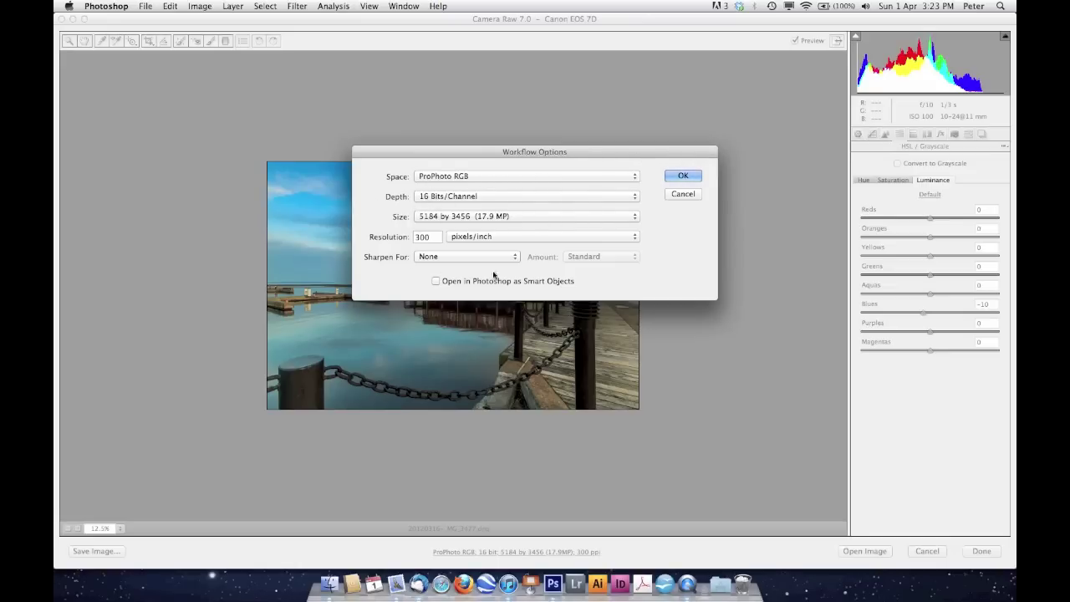
left_click(687, 179)
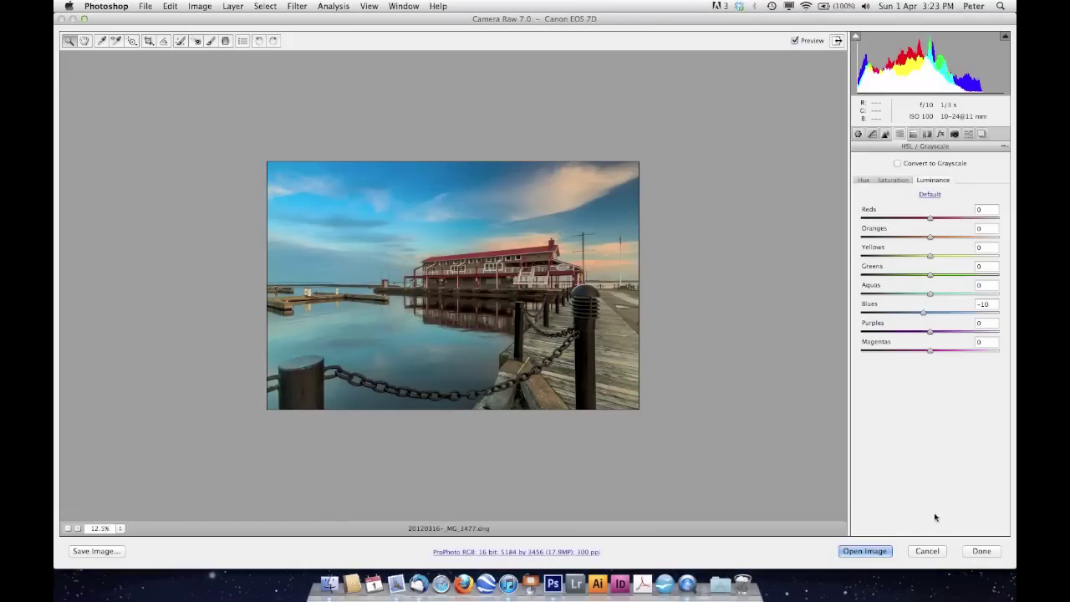
left_click(866, 551)
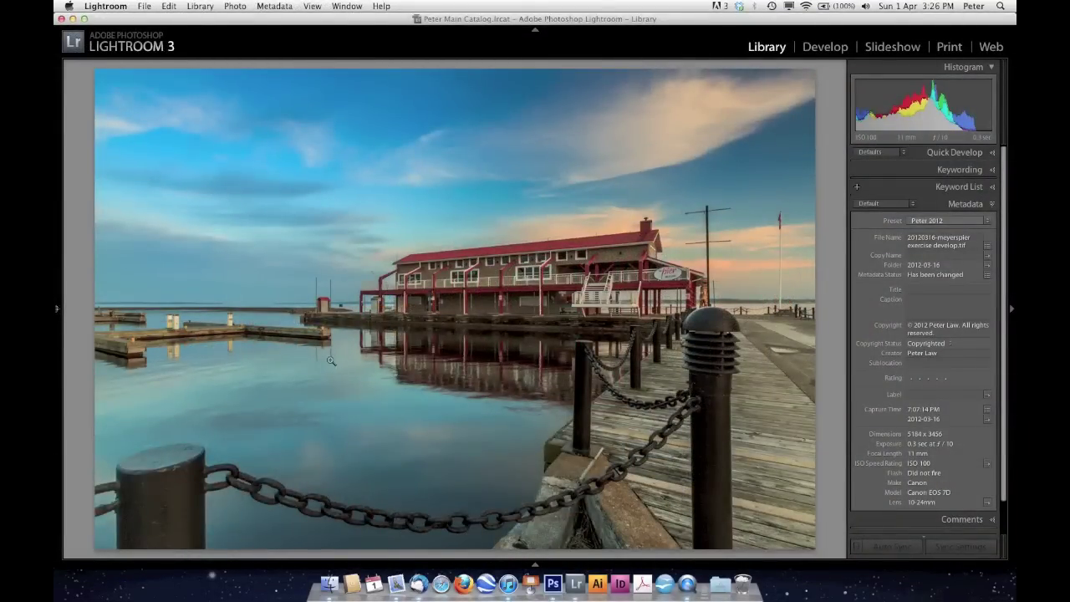
Send the develop-exercise TIFF from Lightroom to Viveza 2, choosing Edit Original.
right_click(392, 451)
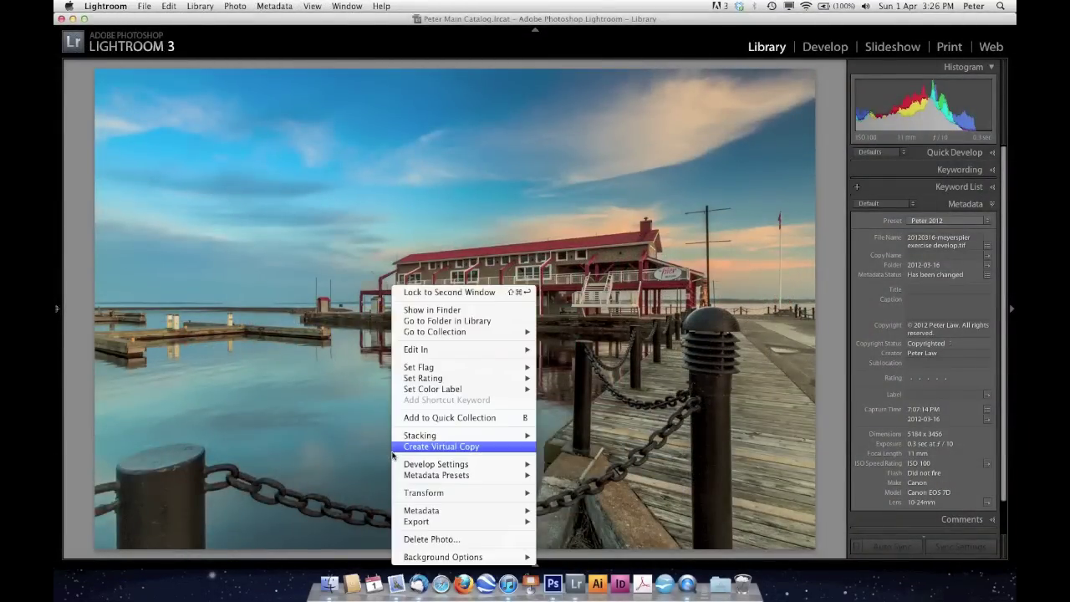
mouse_move(406, 351)
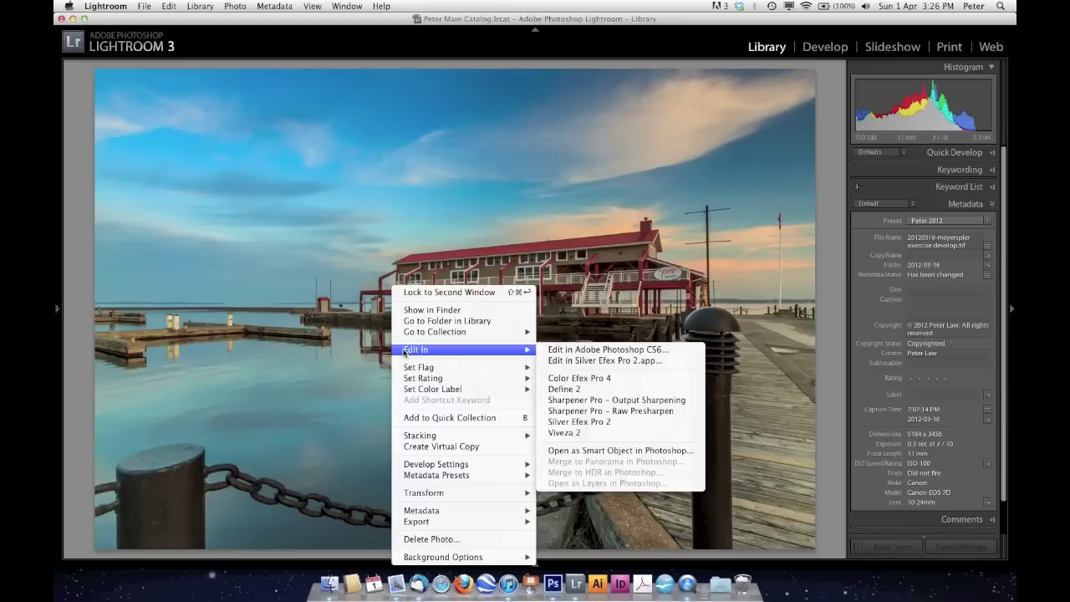
left_click(585, 434)
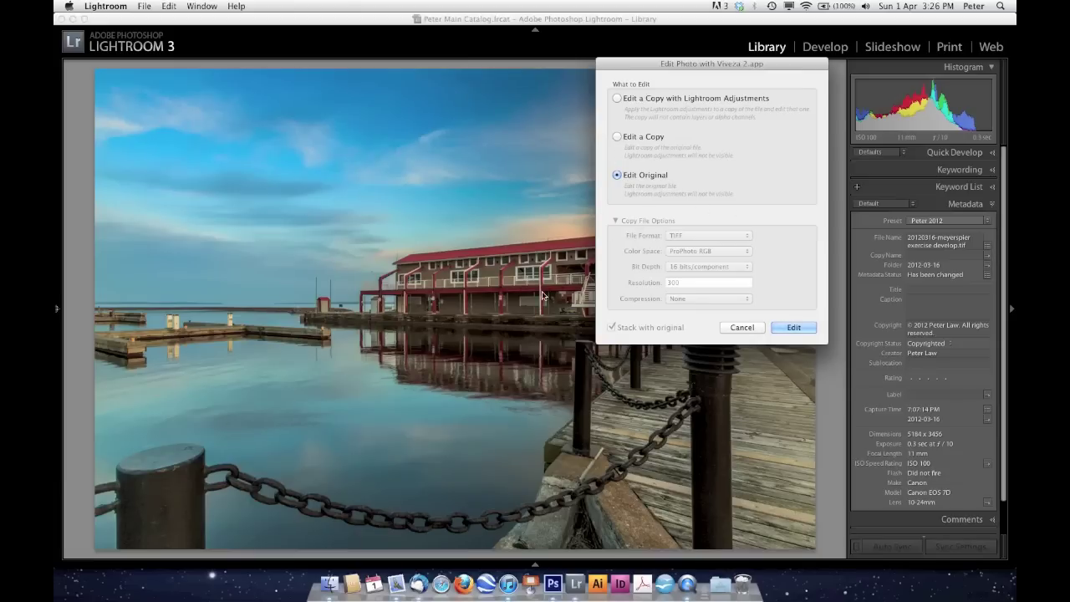
left_click(801, 328)
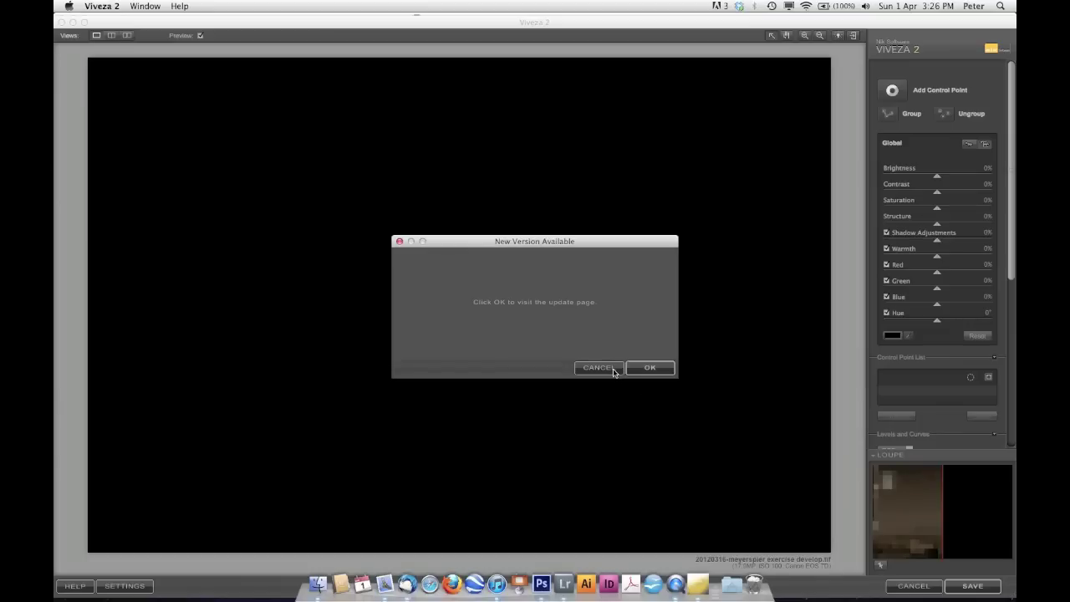
Place an enlarged control point at the base of the pier building.
left_click(614, 370)
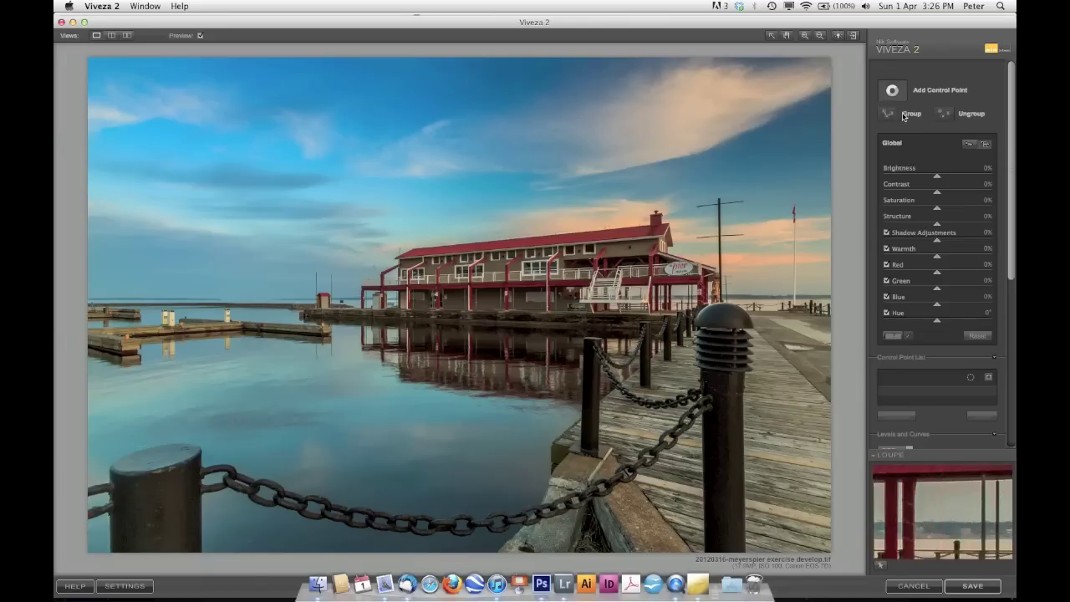
left_click(893, 90)
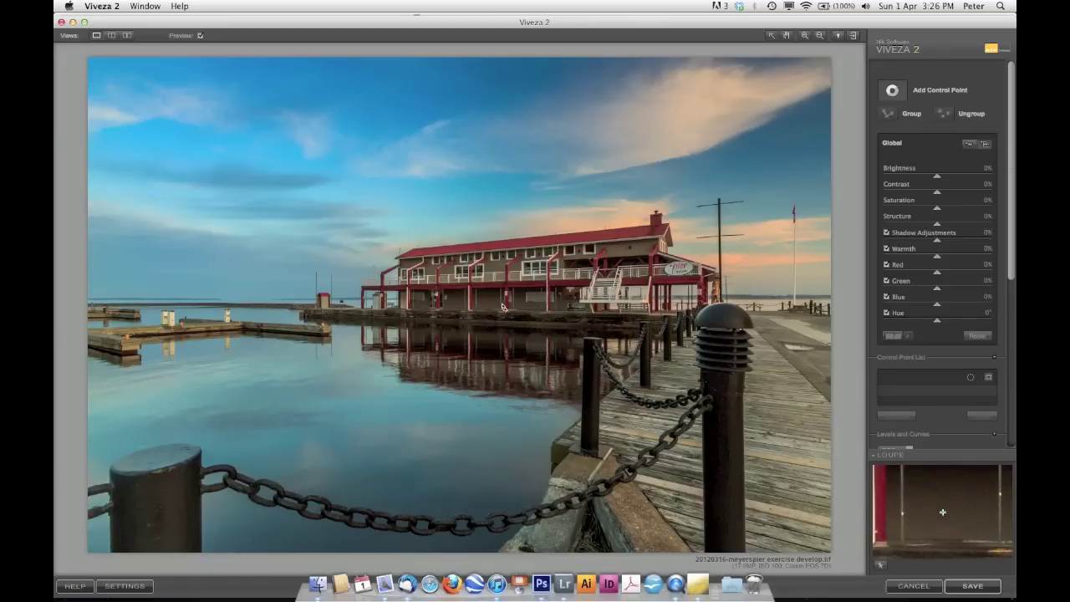
left_click(485, 302)
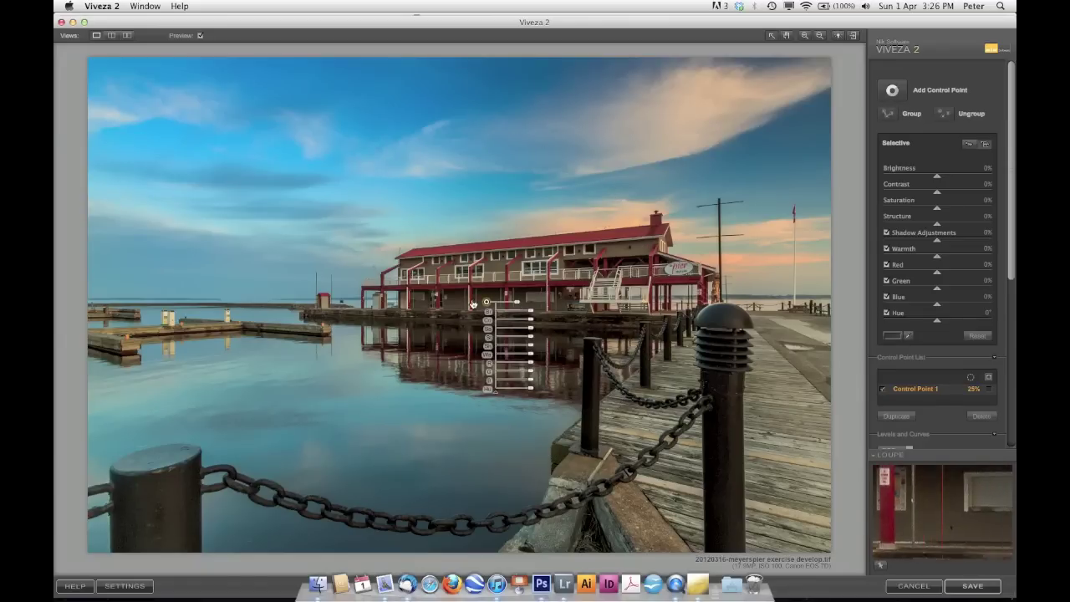
mouse_move(500, 302)
left_mouse_down()
mouse_move(524, 307)
mouse_move(491, 305)
left_mouse_up()
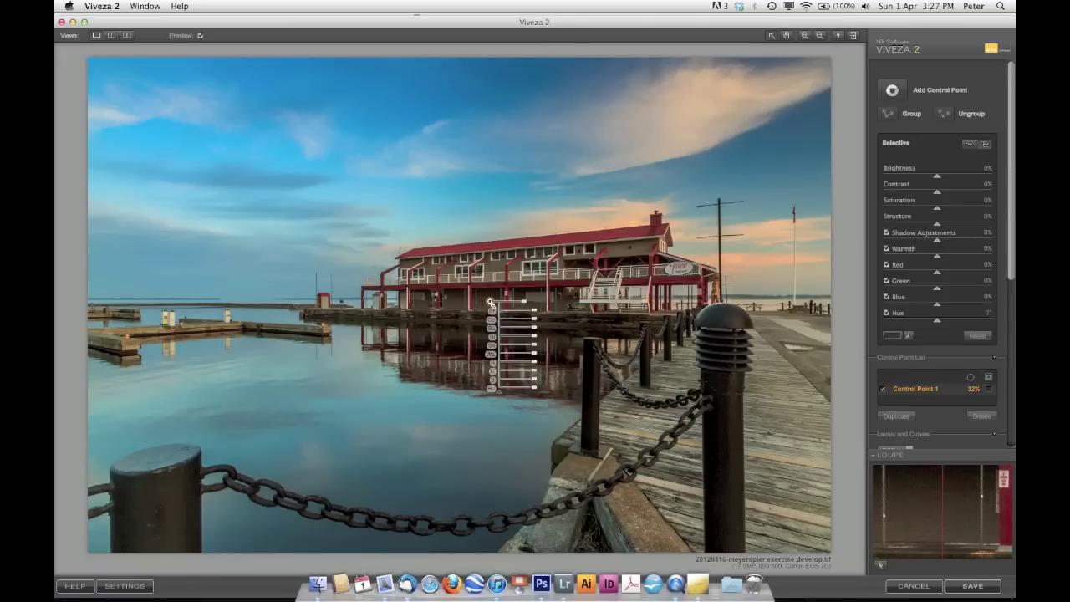
Duplicate the point beside the first and raise Brightness to about 29% with Contrast 20%.
left_click_drag(491, 303, 487, 302)
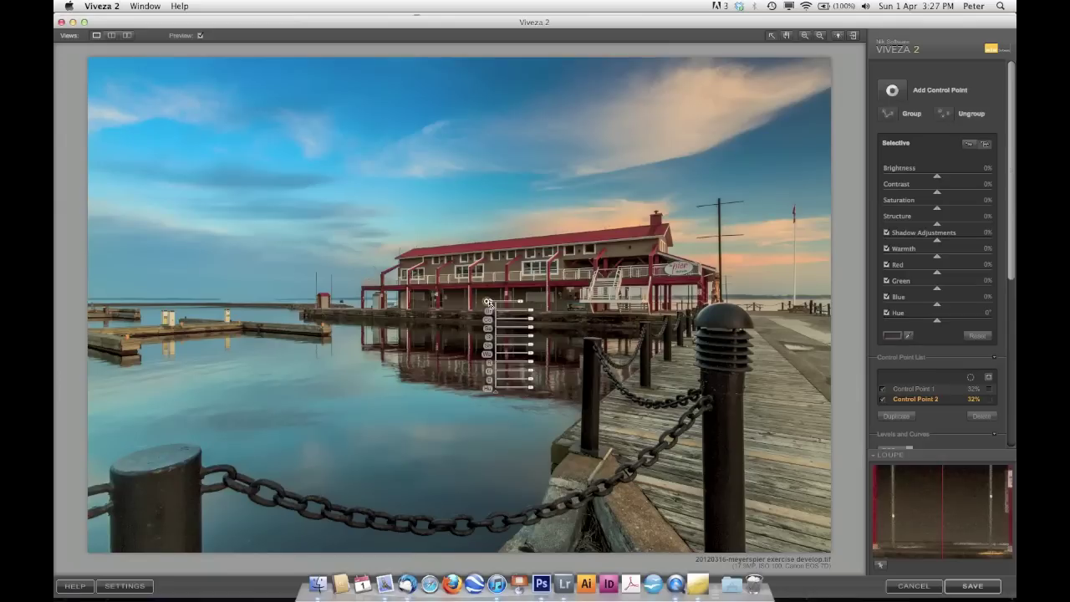
left_click(489, 303)
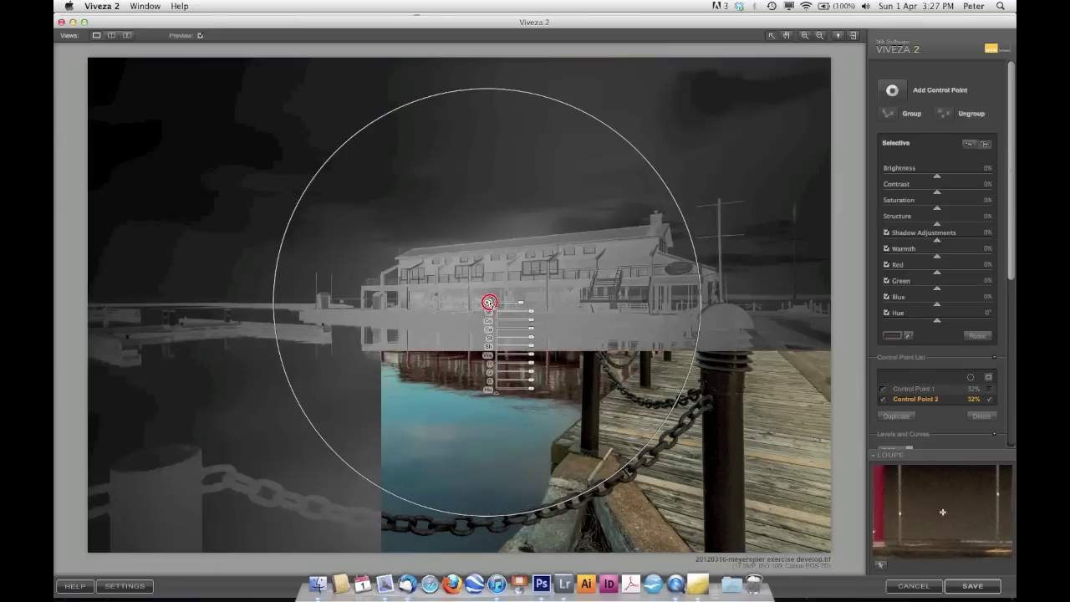
left_click_drag(489, 302, 522, 309)
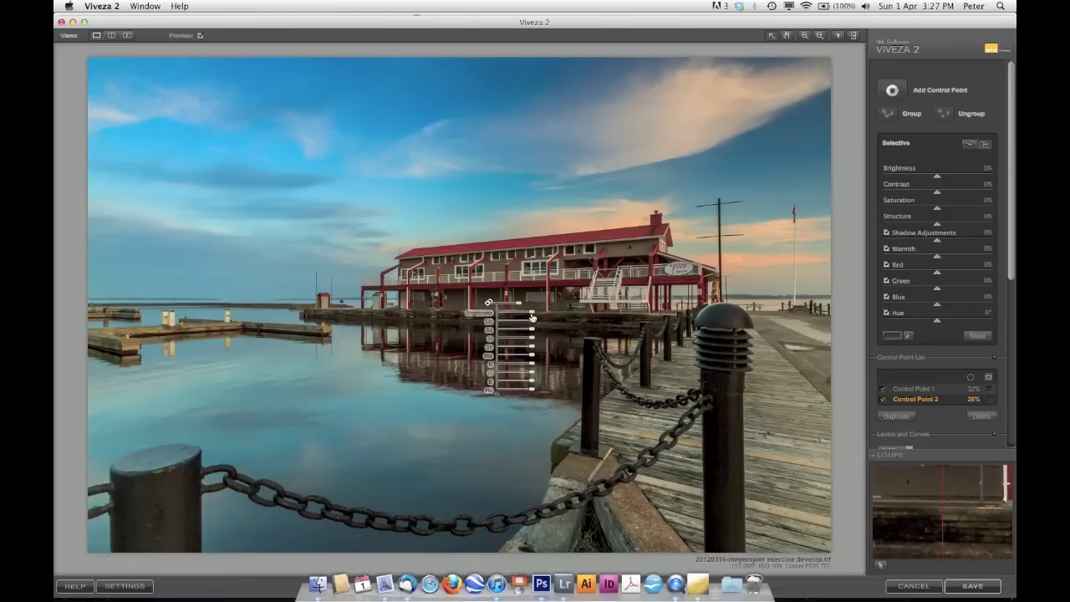
left_click_drag(535, 317, 540, 322)
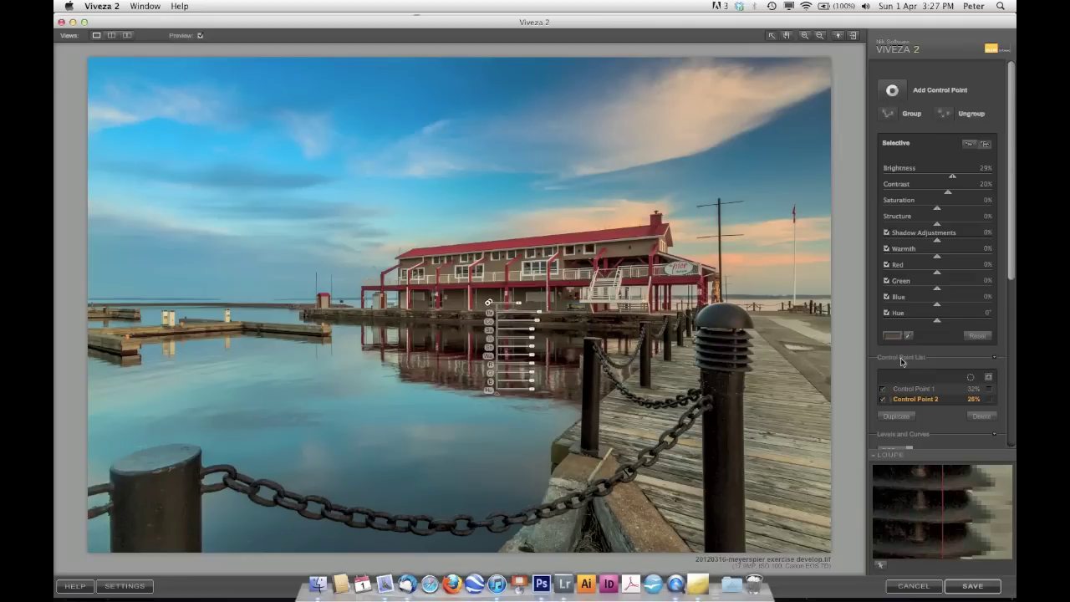
Add an enlarged foreground-water control point with increased contrast and structure.
left_click(904, 91)
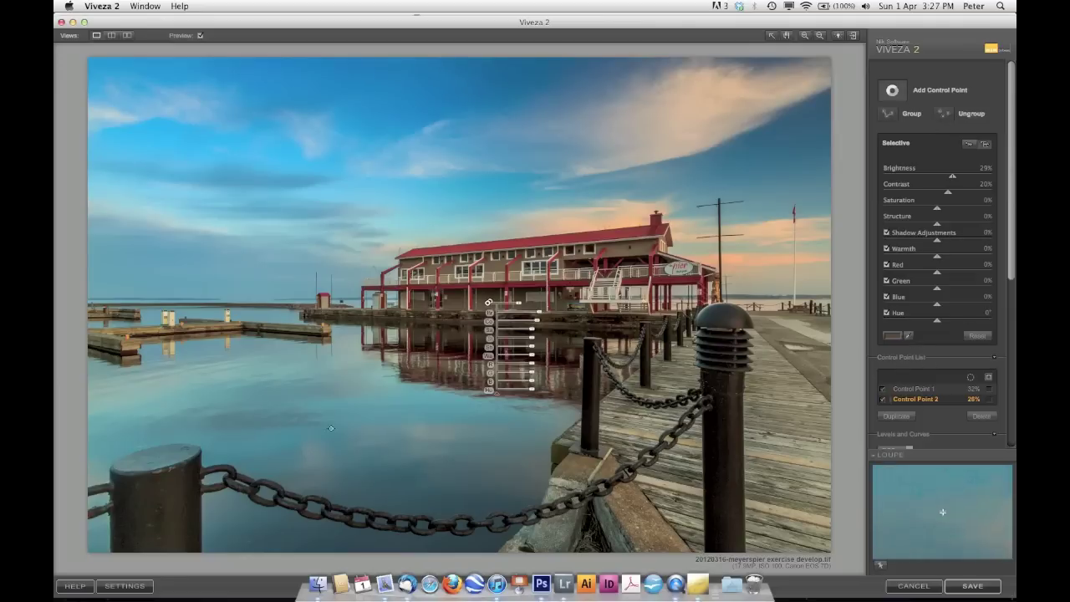
left_click(270, 447)
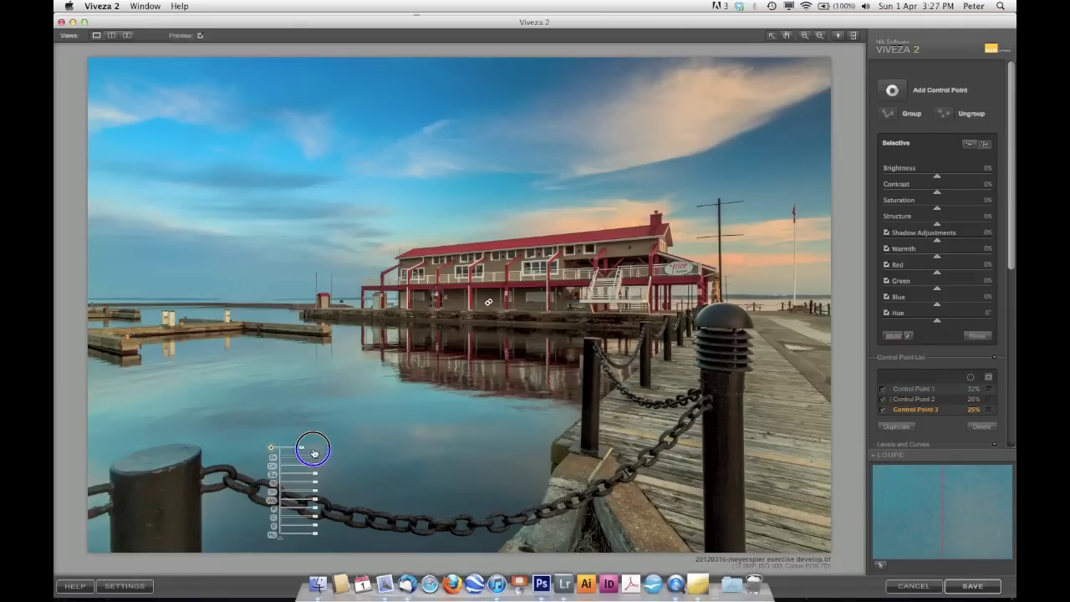
left_click_drag(306, 448, 318, 485)
left_click_drag(323, 485, 327, 485)
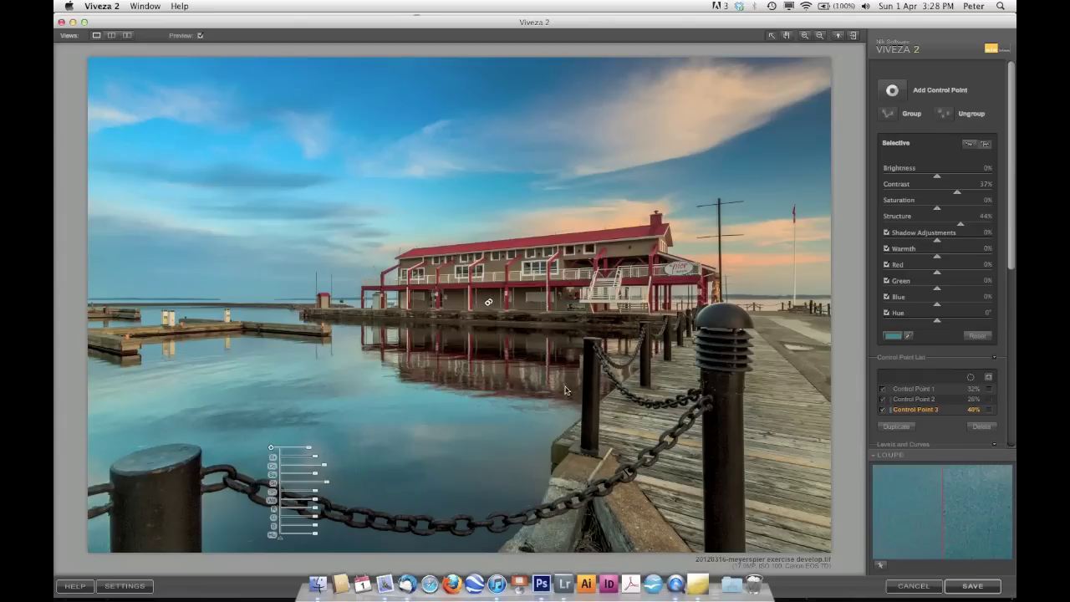
Add a left-sky control point with Contrast 15%, then duplicate it into the right sky.
left_click(892, 89)
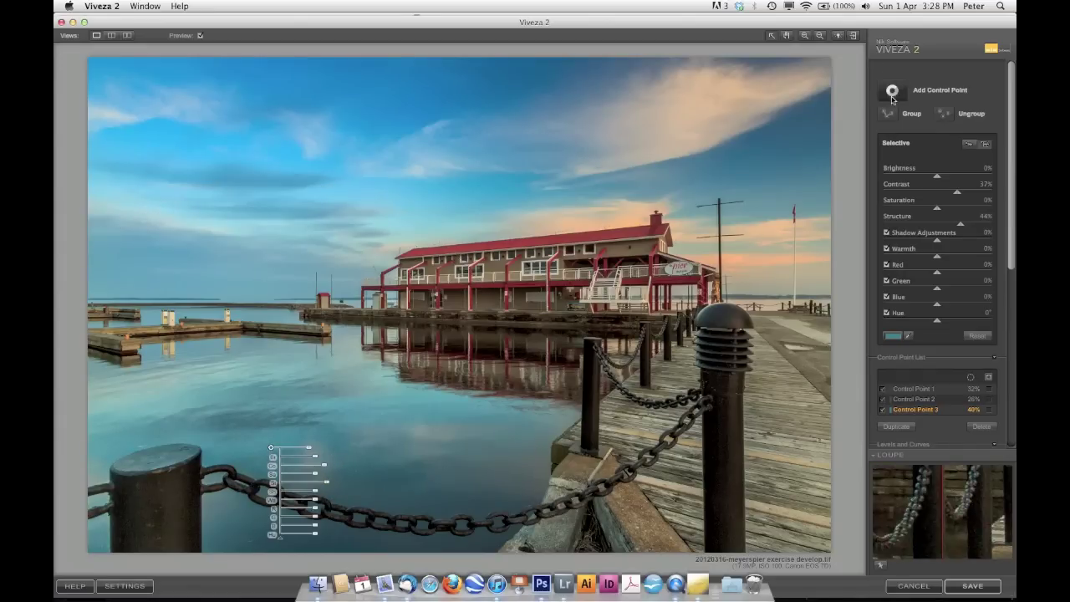
left_click(239, 154)
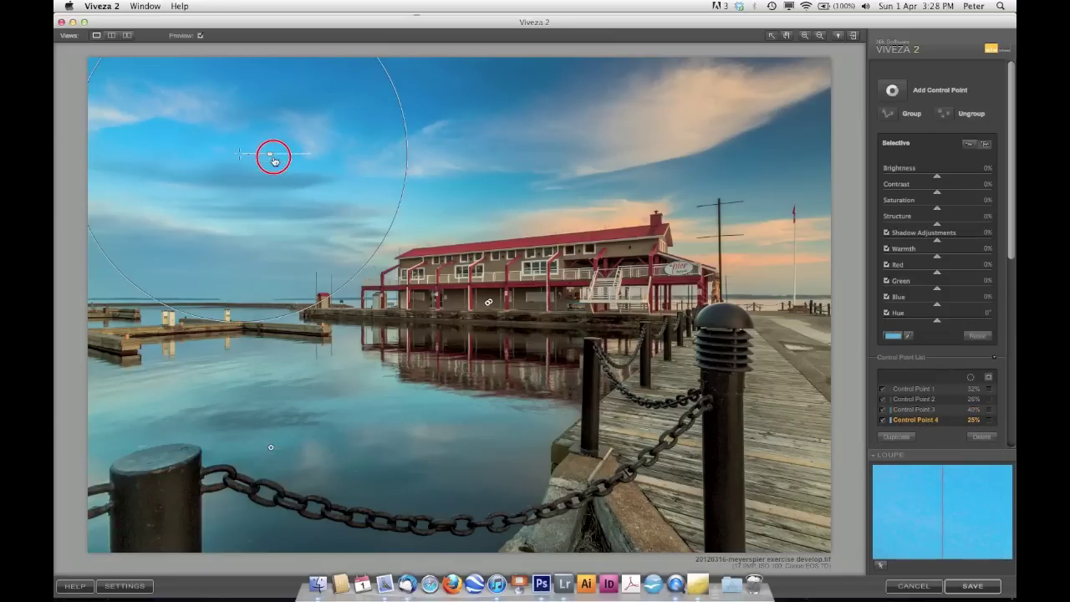
left_click_drag(283, 174, 291, 192)
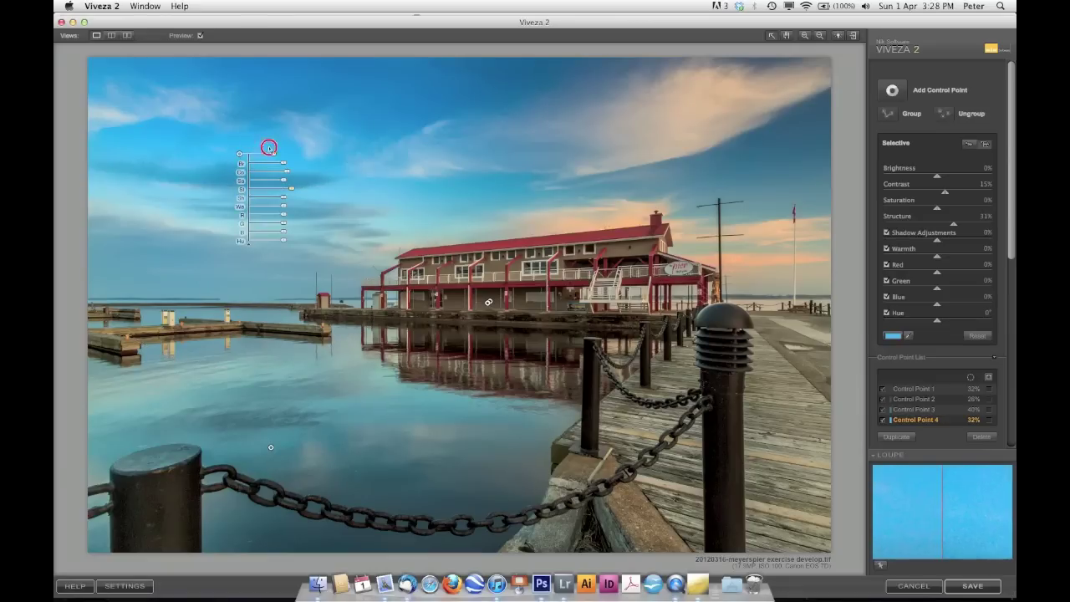
left_click_drag(268, 148, 231, 149)
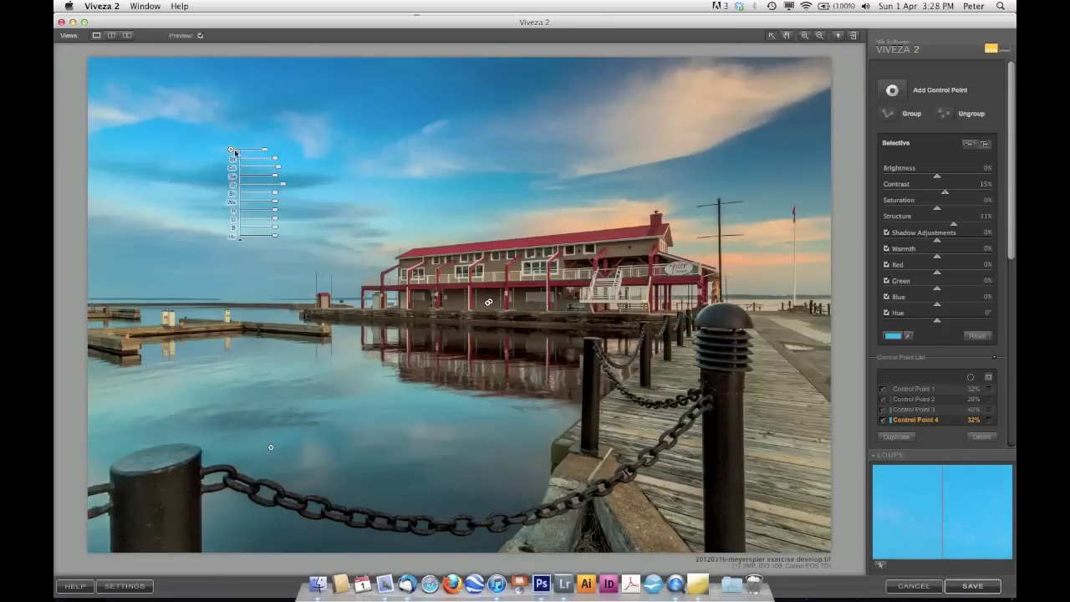
mouse_move(231, 149)
left_mouse_down()
mouse_move(638, 123)
mouse_move(685, 148)
mouse_move(747, 232)
mouse_move(762, 267)
mouse_move(730, 274)
mouse_move(743, 275)
left_mouse_up()
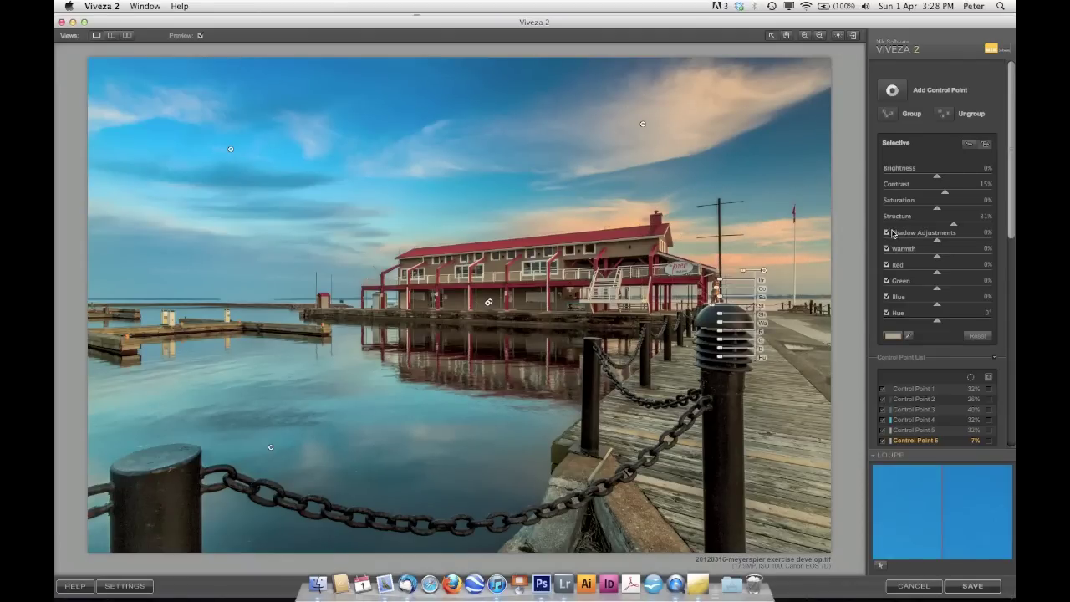
Place a boardwalk control point with Structure 77% and move it farther up the planks.
left_click(891, 90)
left_click(785, 446)
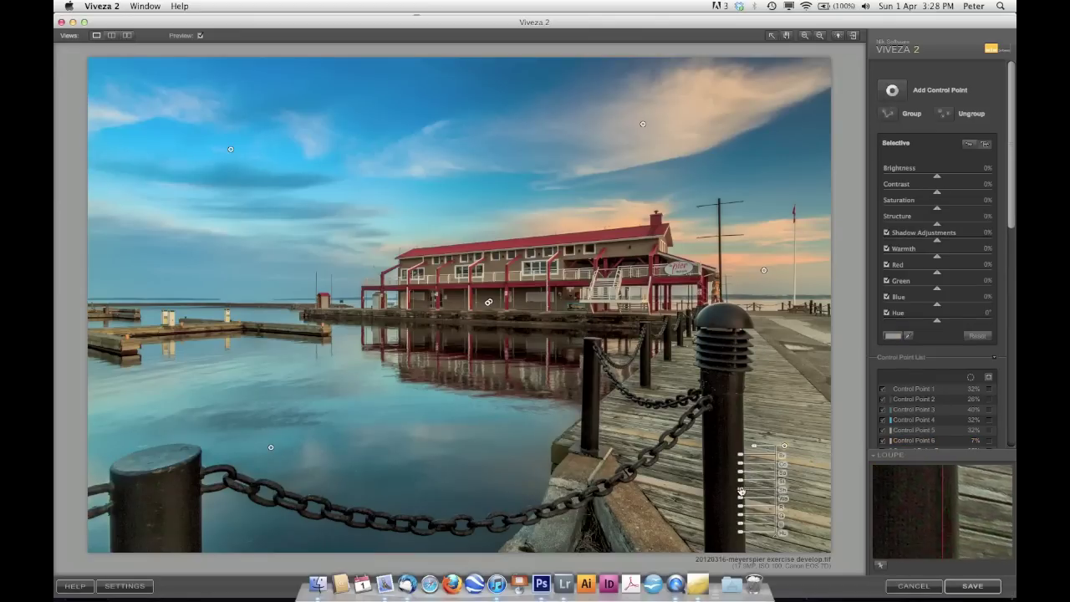
left_click_drag(741, 485, 721, 485)
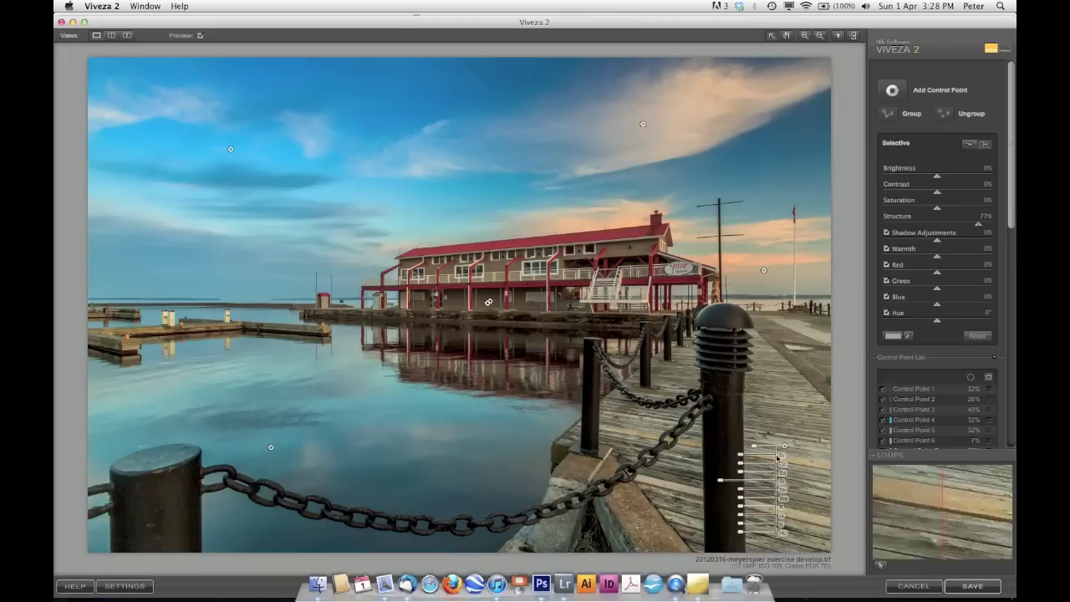
left_click_drag(772, 393, 771, 366)
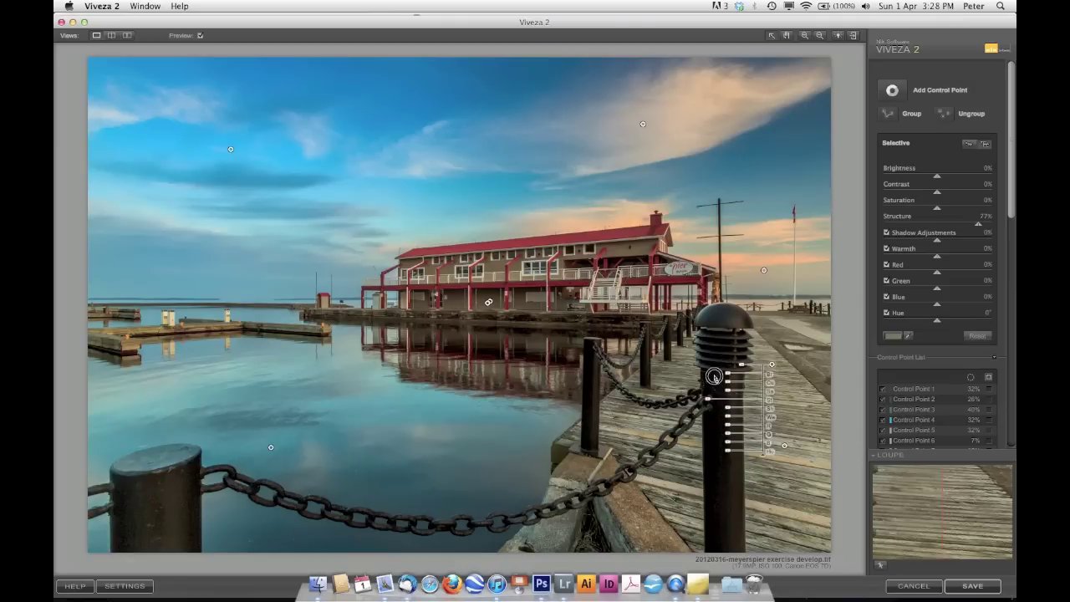
Add a second point lower on the boardwalk and compare with the unedited photo.
left_click(678, 380)
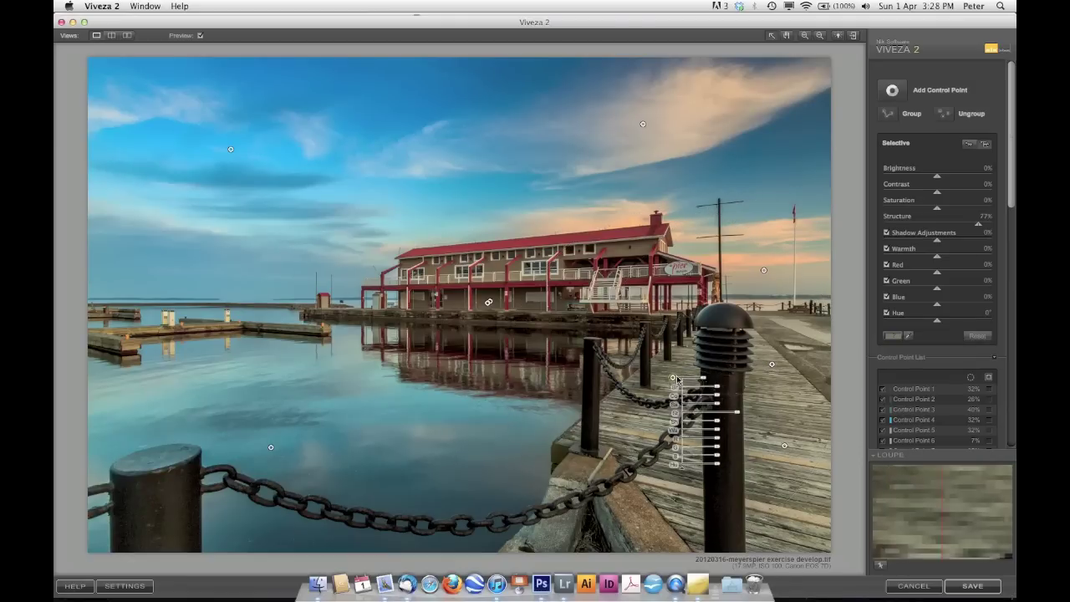
mouse_move(674, 379)
left_mouse_down()
mouse_move(633, 413)
mouse_move(674, 487)
left_mouse_up()
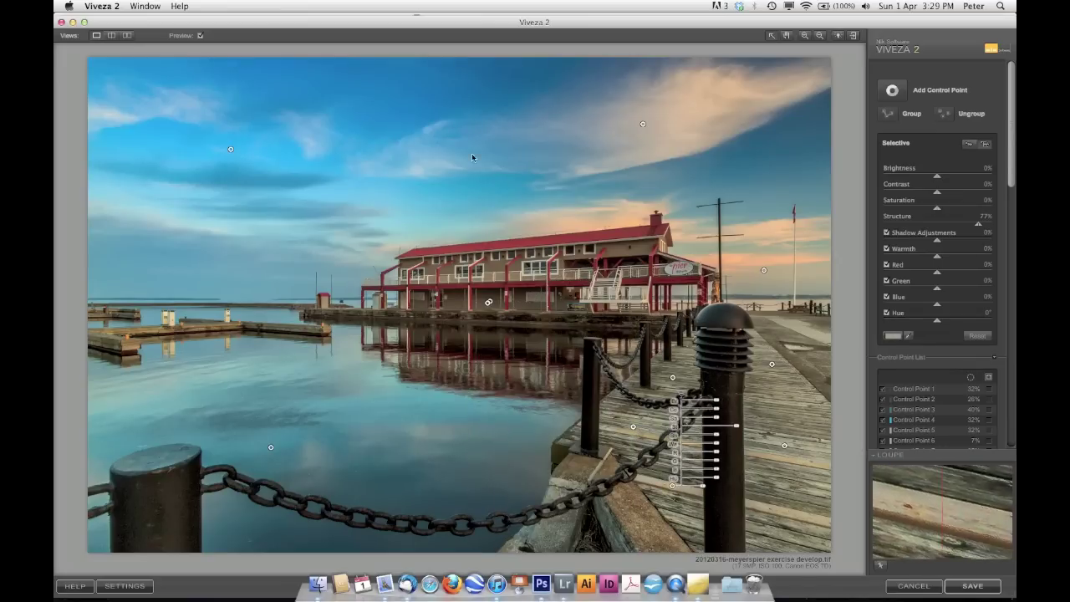
left_click(200, 36)
left_click(200, 36)
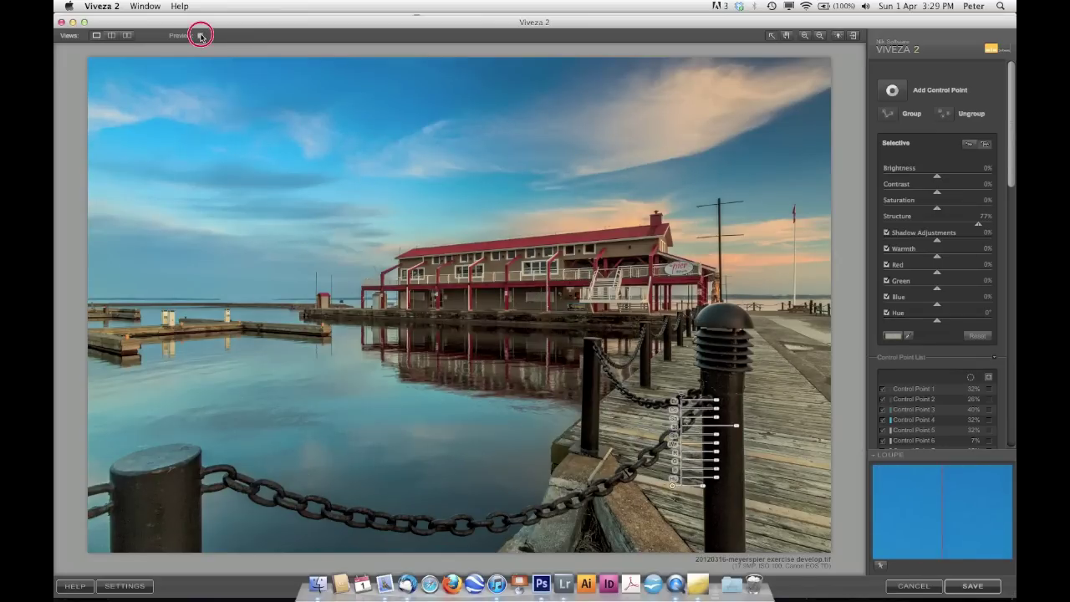
Flip between edited and original views, then save the Viveza edits back to Lightroom.
left_click(200, 36)
left_click(200, 36)
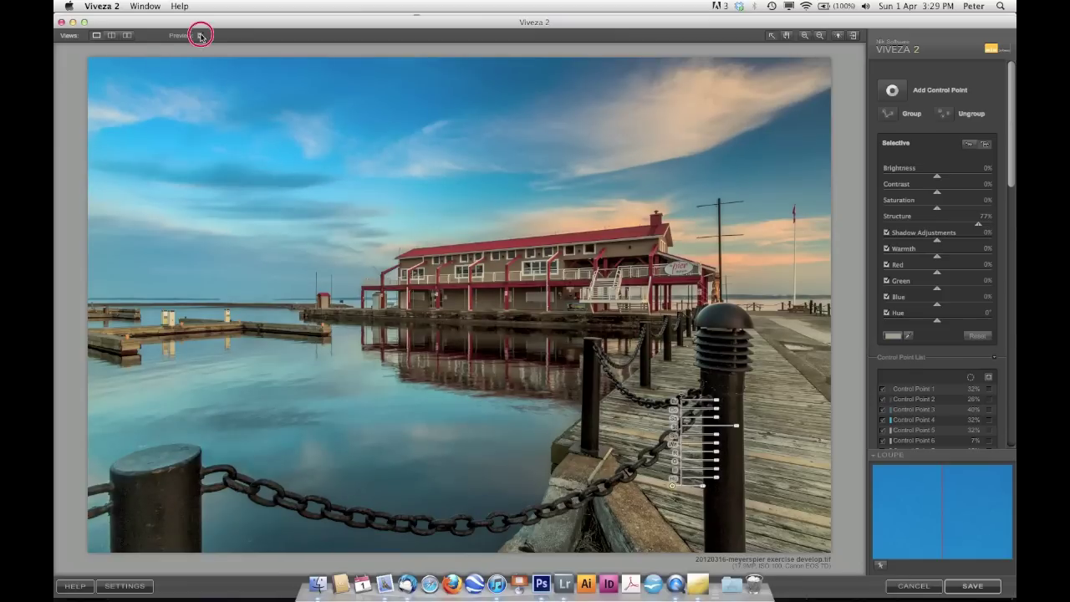
left_click(200, 36)
left_click(200, 36)
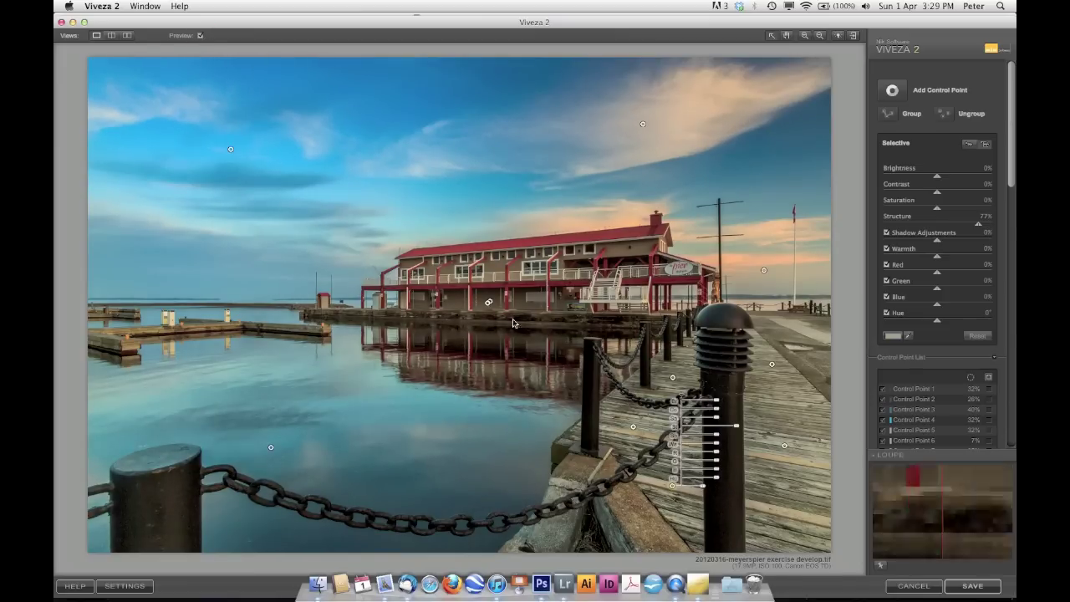
left_click(970, 585)
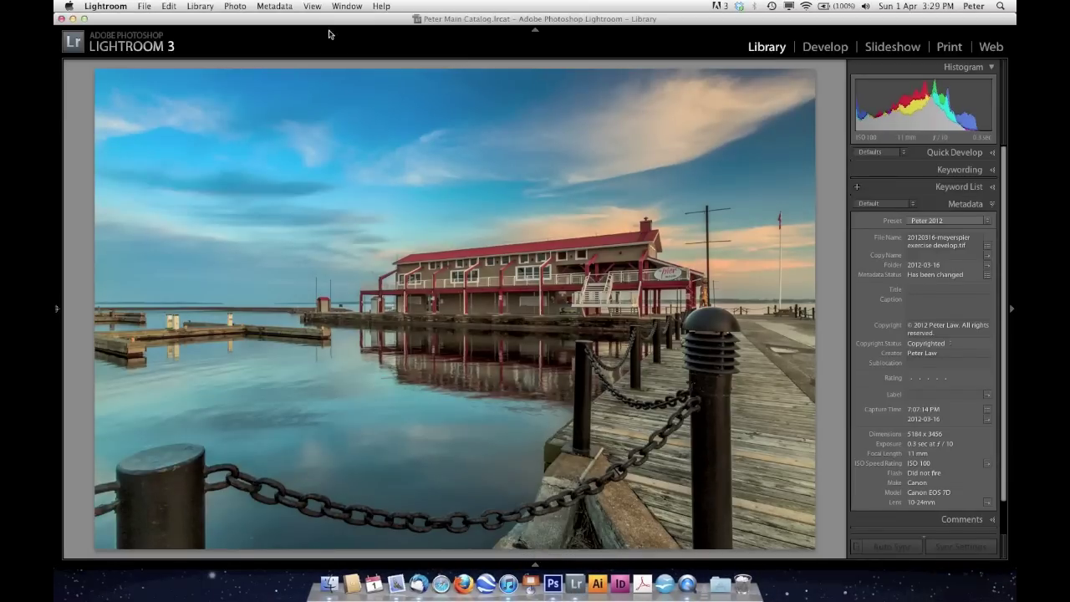
Send the original pier photo from Lightroom to Color Efex Pro 4 via Edit In.
left_click_drag(329, 19, 340, 20)
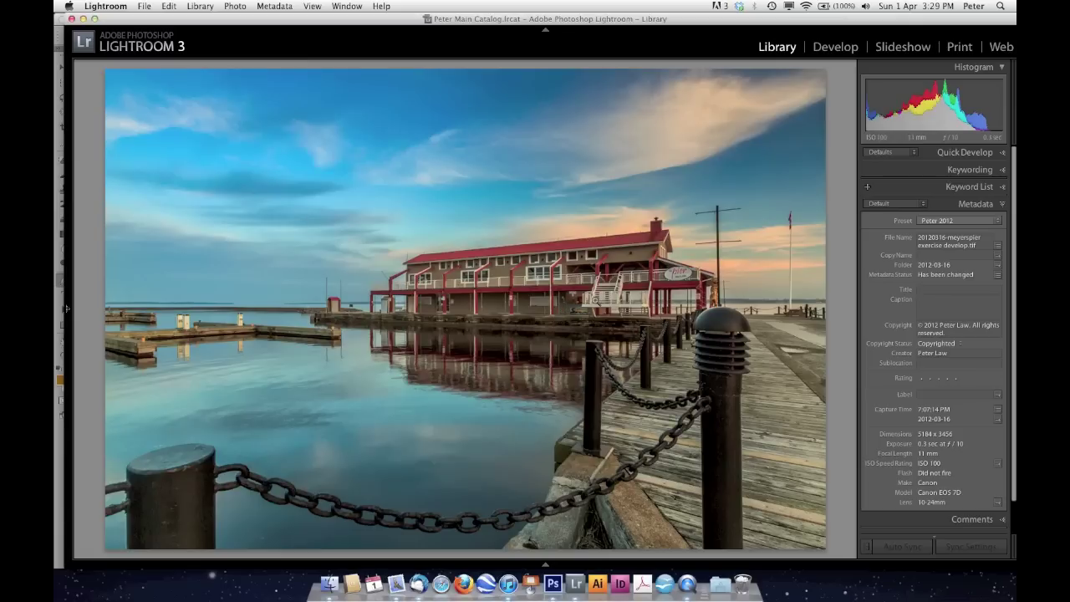
right_click(511, 305)
mouse_move(618, 350)
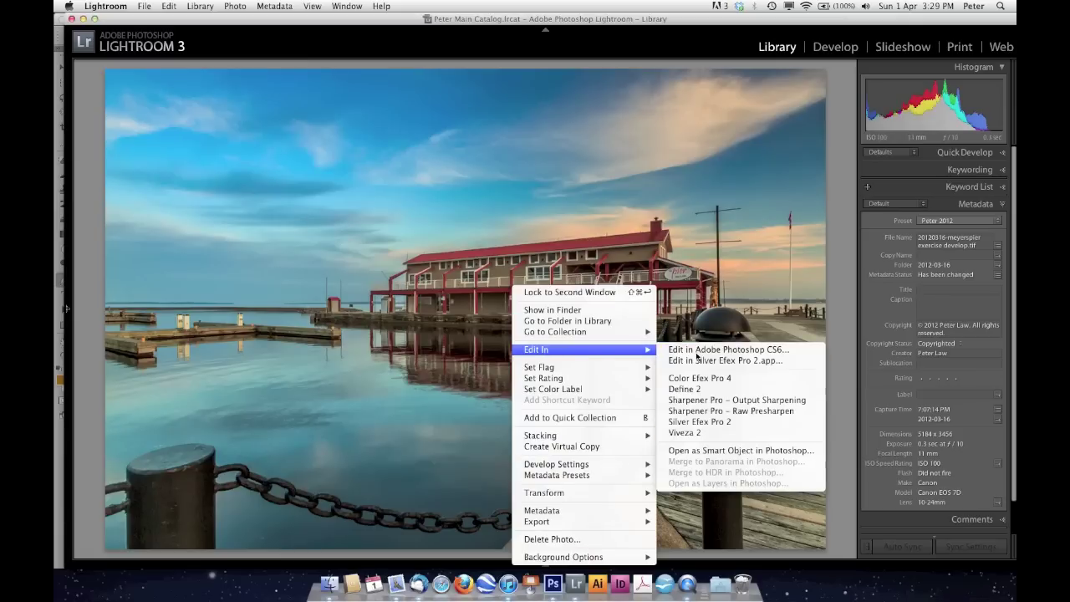
left_click(747, 382)
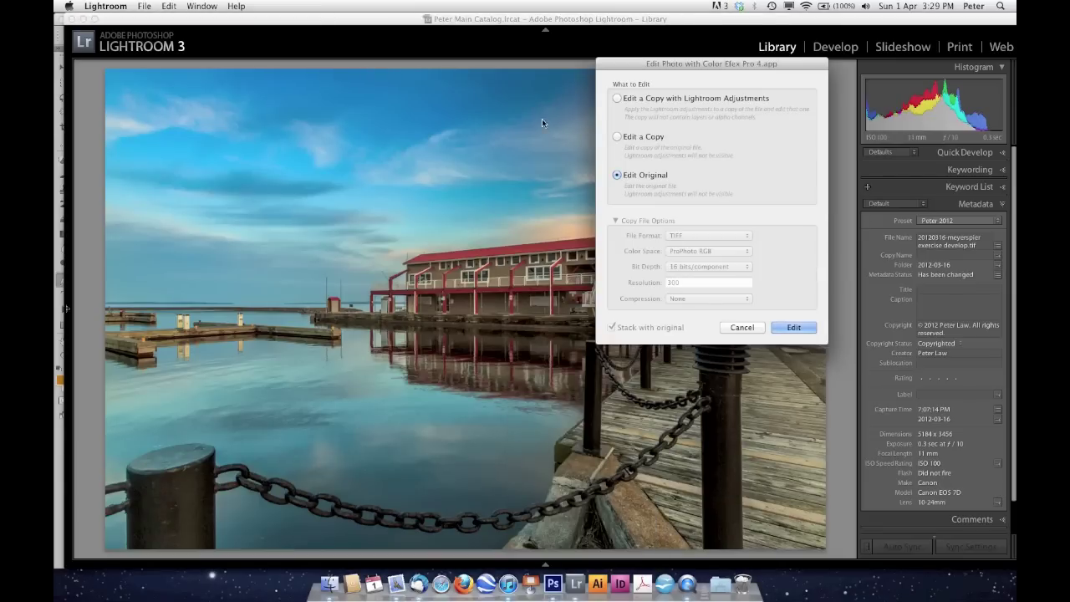
left_click(794, 326)
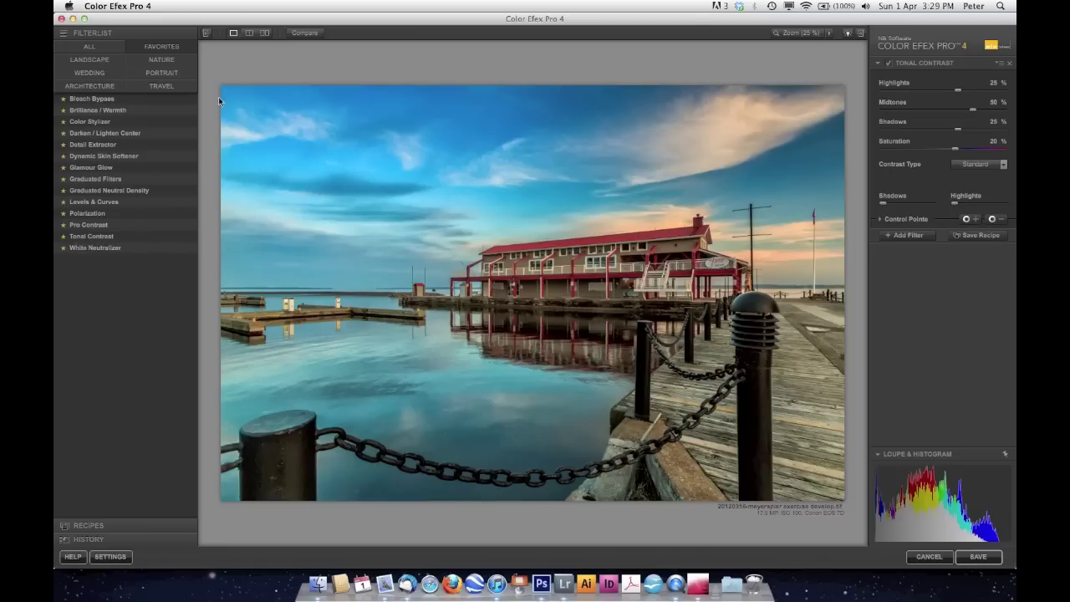
Open the Tonal Contrast filter from the full filter list.
left_click(89, 46)
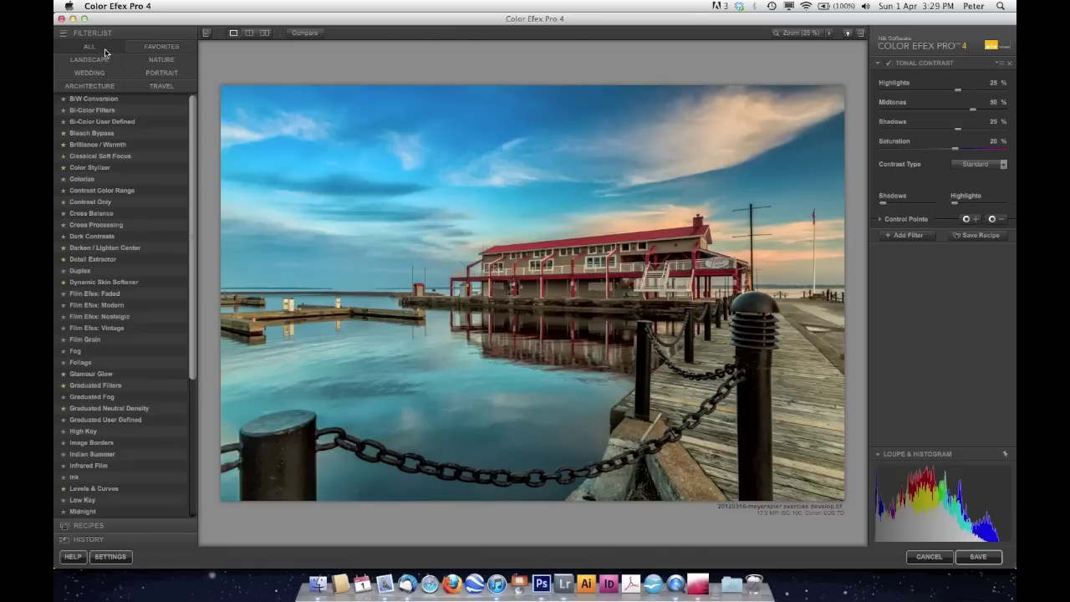
left_click_drag(196, 122, 200, 398)
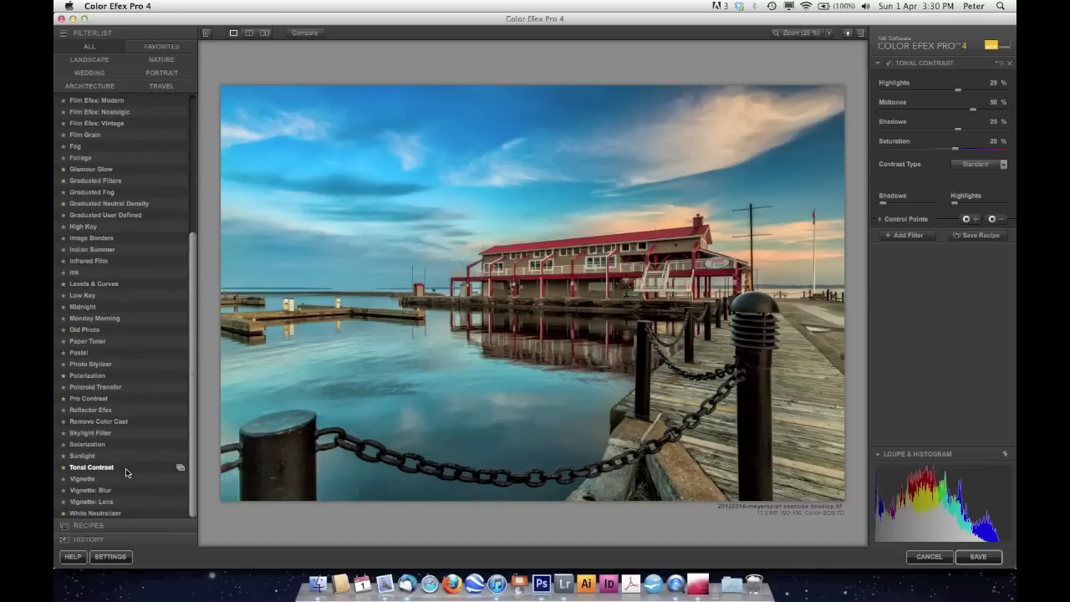
left_click(180, 469)
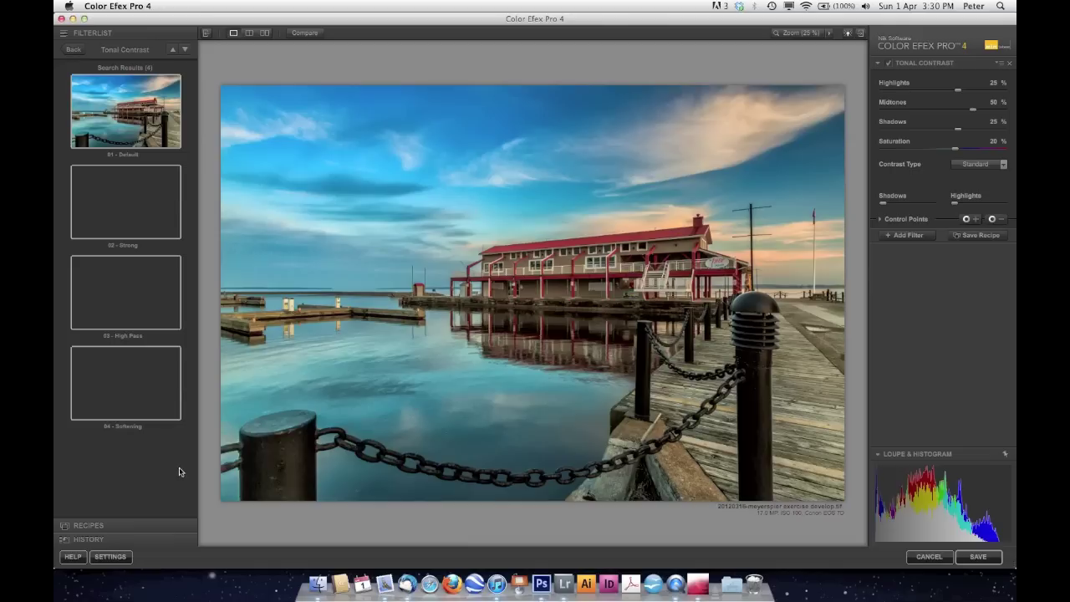
Try the Default, Strong, High Pass and Softening presets, ending on 01 - Default.
left_click(142, 115)
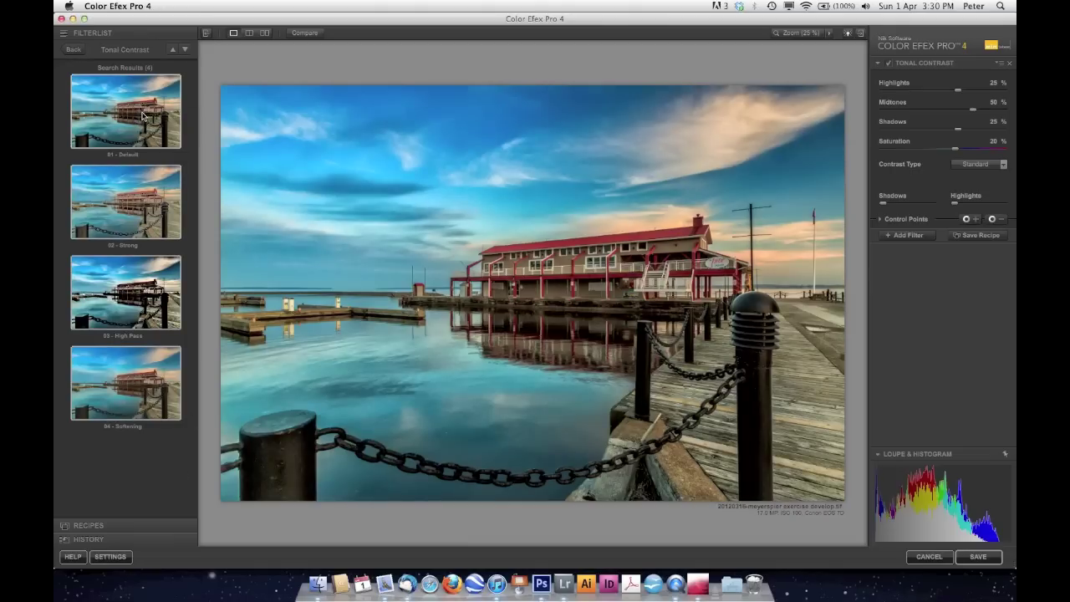
left_click(134, 216)
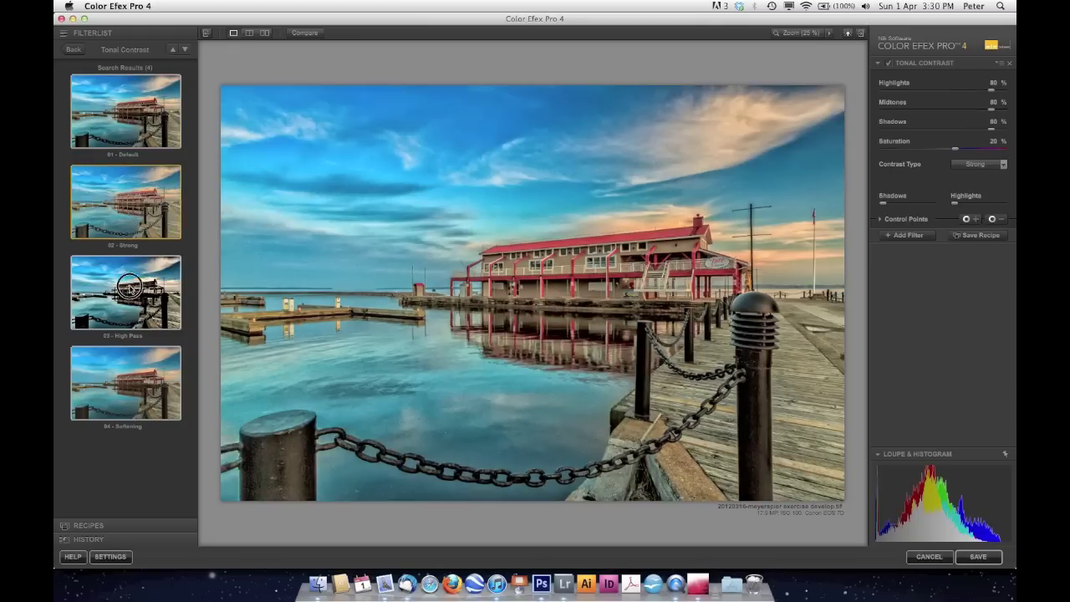
left_click(131, 291)
left_click(139, 397)
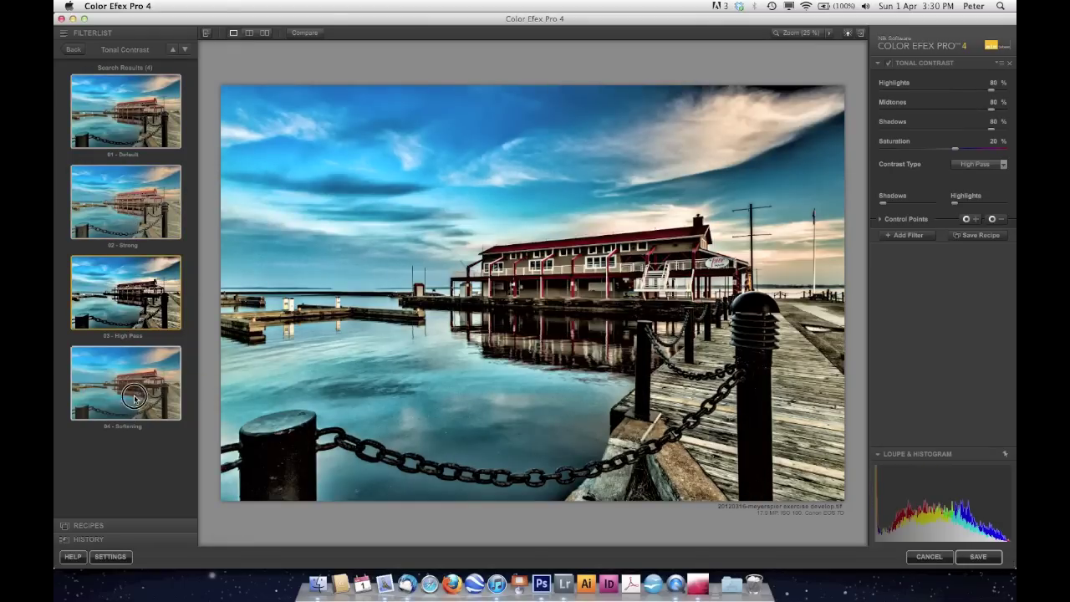
left_click(126, 134)
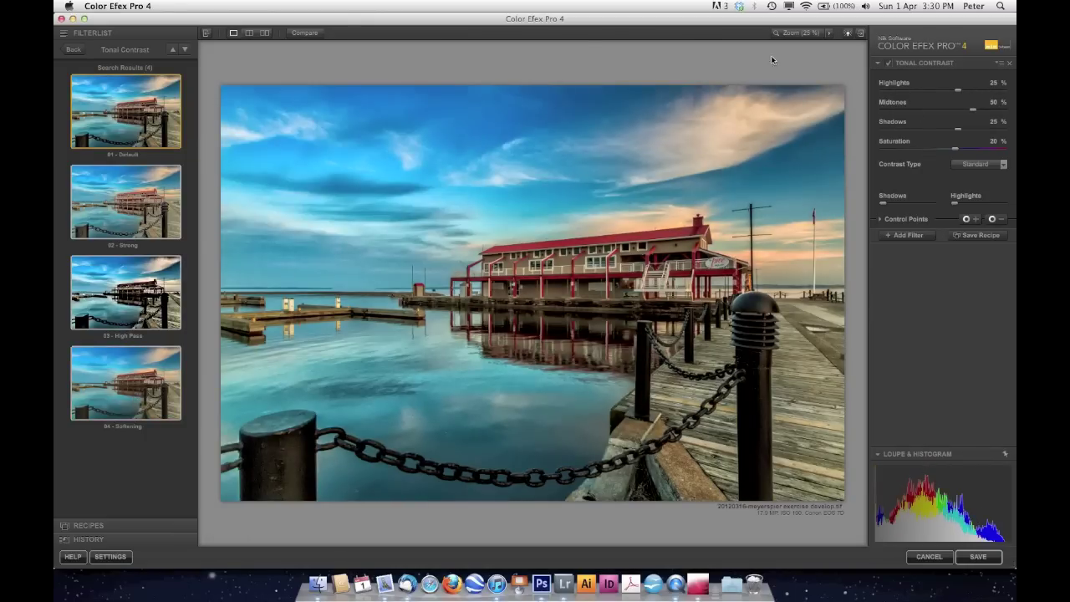
Compare the Tonal Contrast result against the original photo.
left_click(306, 33)
left_click(308, 33)
left_click(308, 32)
left_click(308, 32)
left_click(307, 33)
left_click(308, 32)
left_click(307, 32)
Add a widened negative control point on the left sky at about 41% opacity.
left_click(995, 219)
left_click(324, 260)
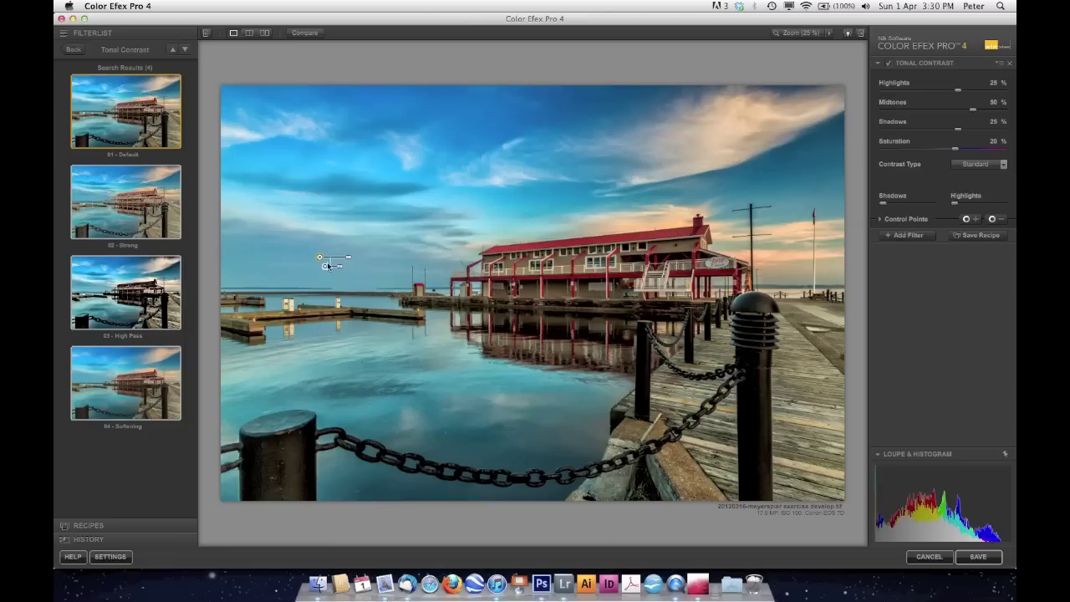
left_click_drag(344, 262, 354, 265)
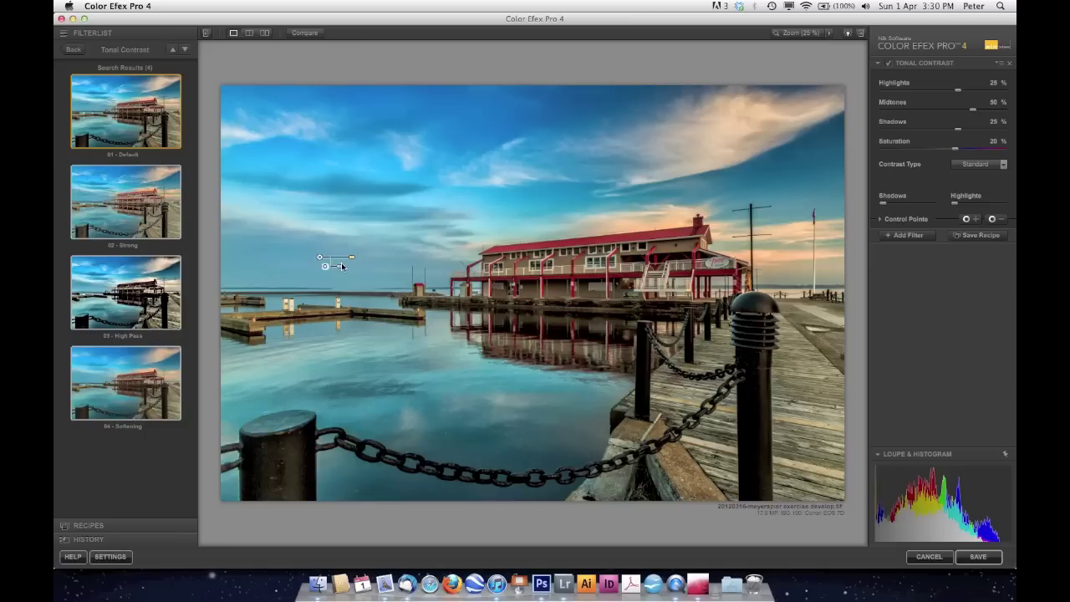
left_click(341, 269)
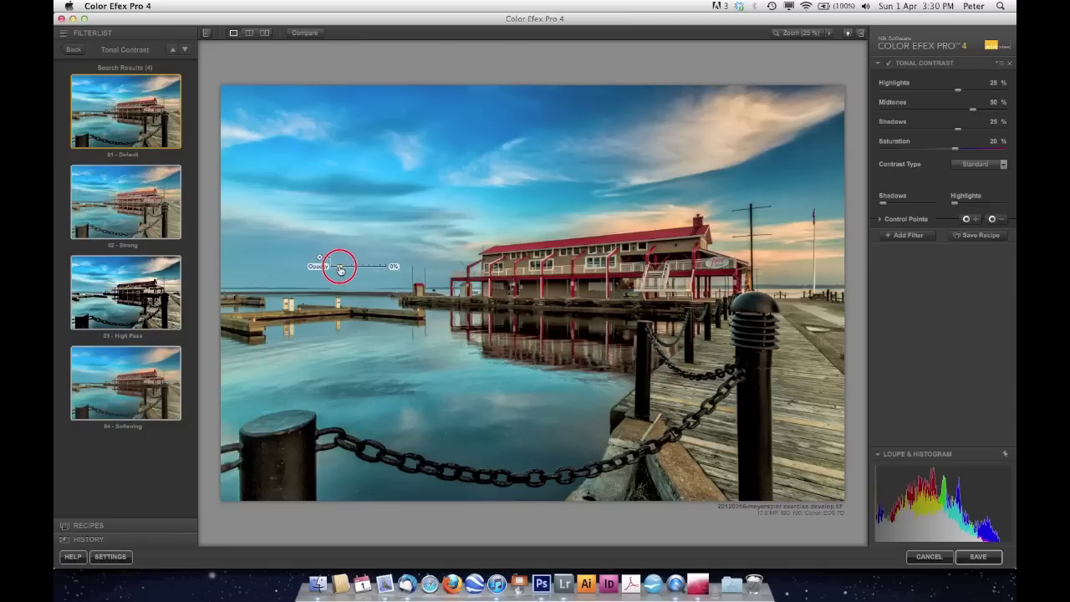
mouse_move(341, 270)
left_mouse_down()
mouse_move(359, 271)
mouse_move(325, 269)
left_mouse_up()
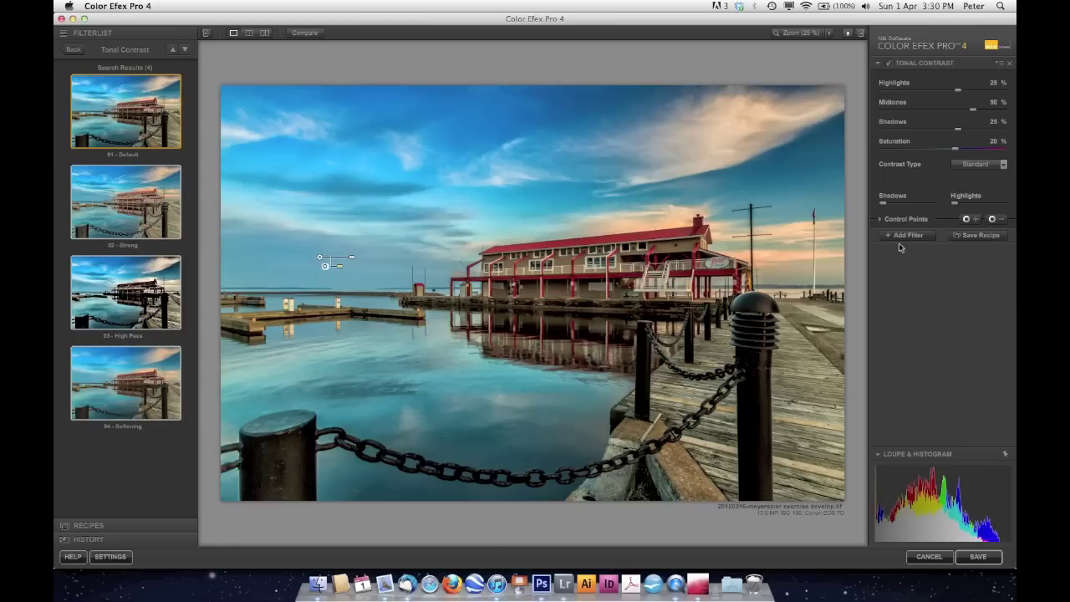
left_click(304, 33)
left_click(304, 32)
left_click(305, 33)
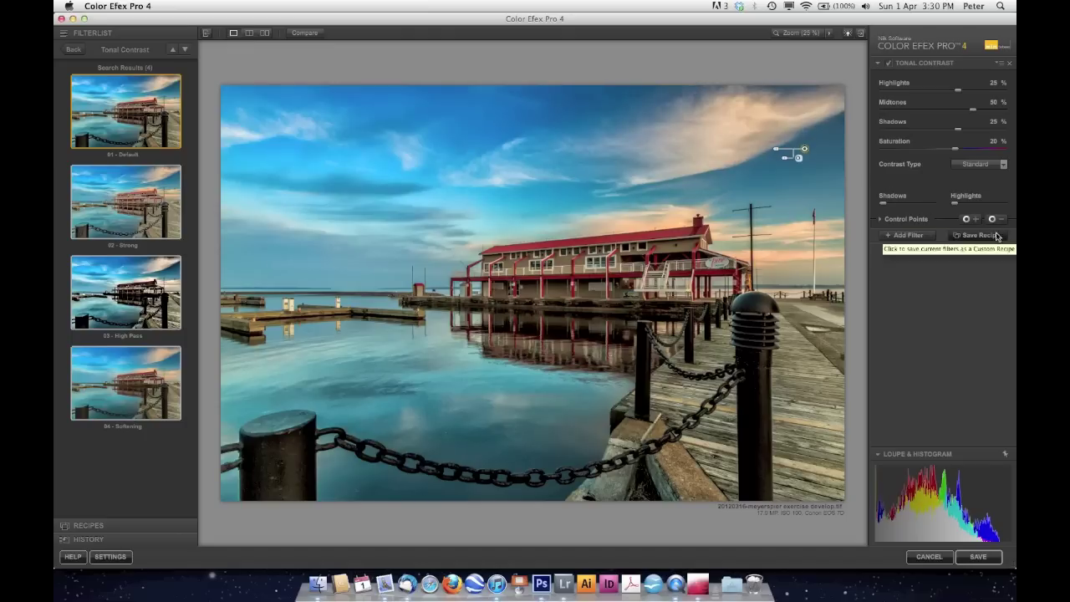
Add negative control points on the upper sky and near the pier's lower edge.
left_click(992, 219)
left_click(599, 97)
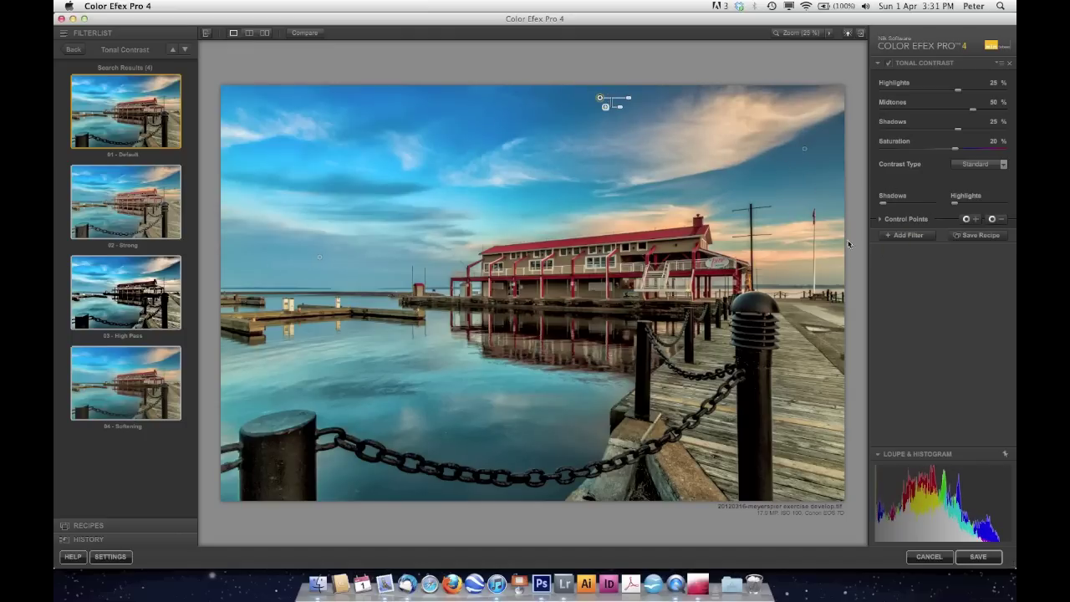
left_click(306, 34)
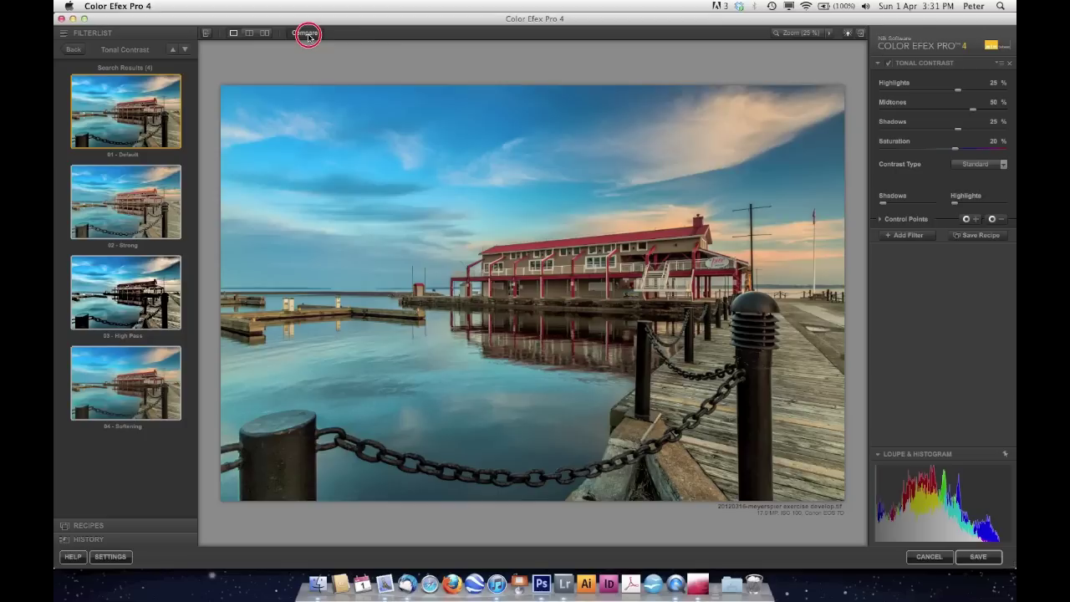
left_click(308, 35)
left_click(308, 35)
left_click(308, 35)
left_click(309, 35)
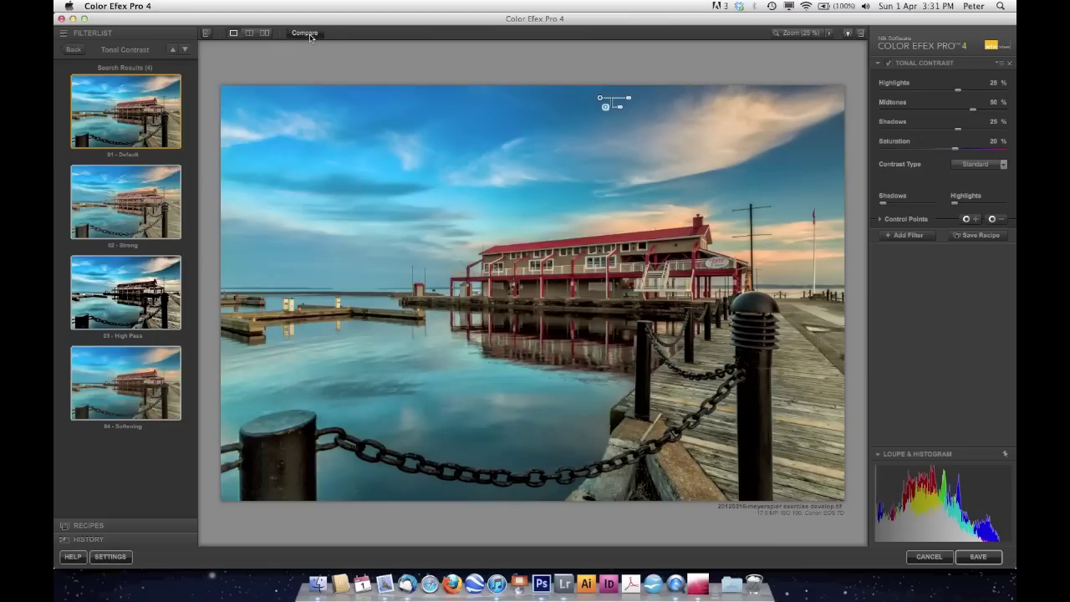
left_click(308, 35)
left_click(309, 35)
left_click(309, 35)
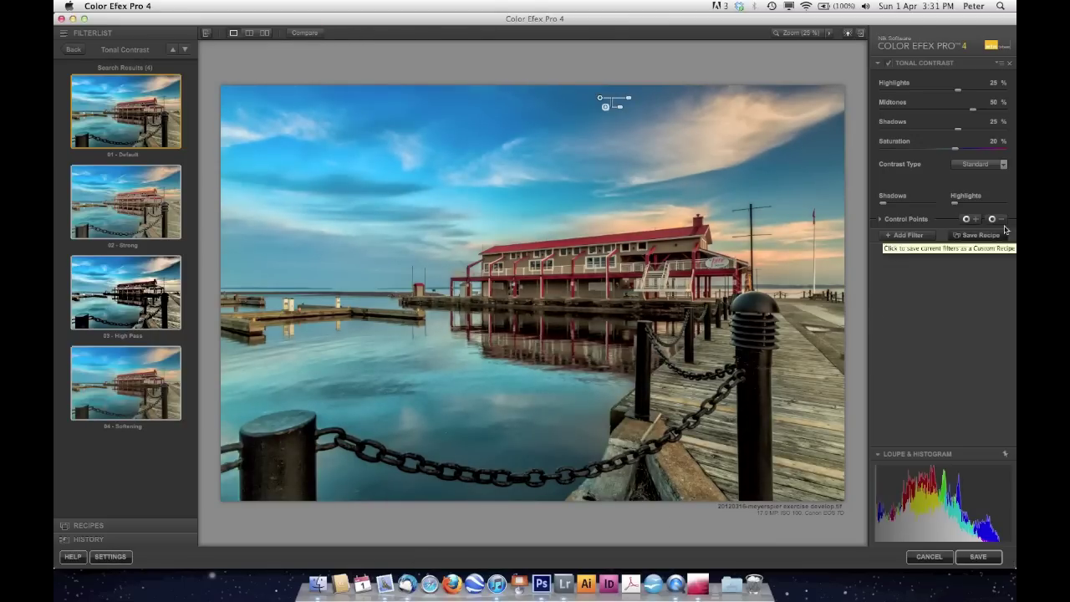
left_click(643, 474)
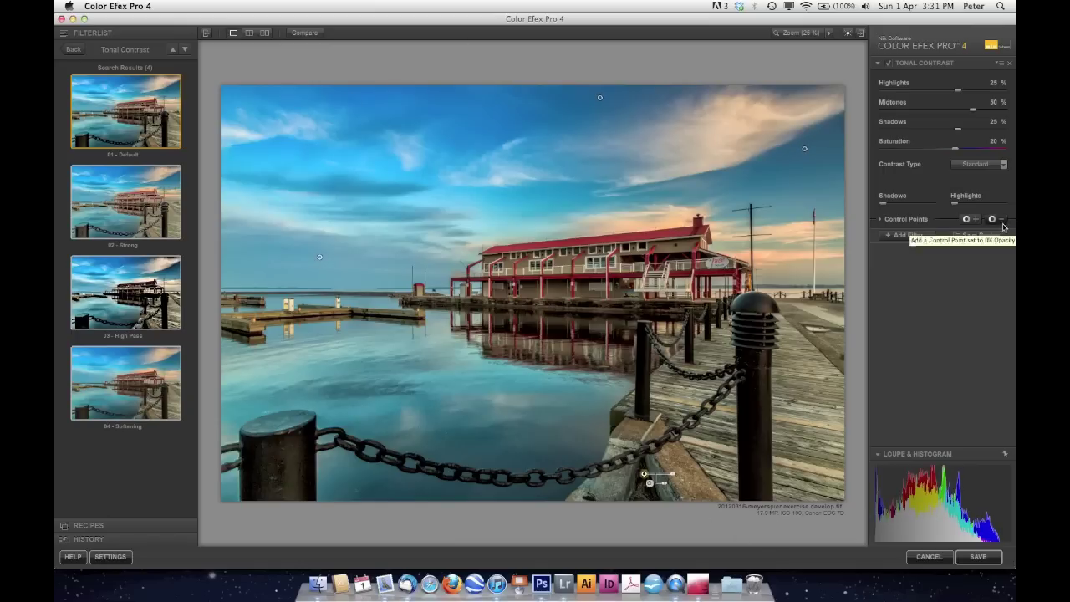
Add Darken / Lighten Center from Favorites as a second filter above Tonal Contrast.
left_click(910, 236)
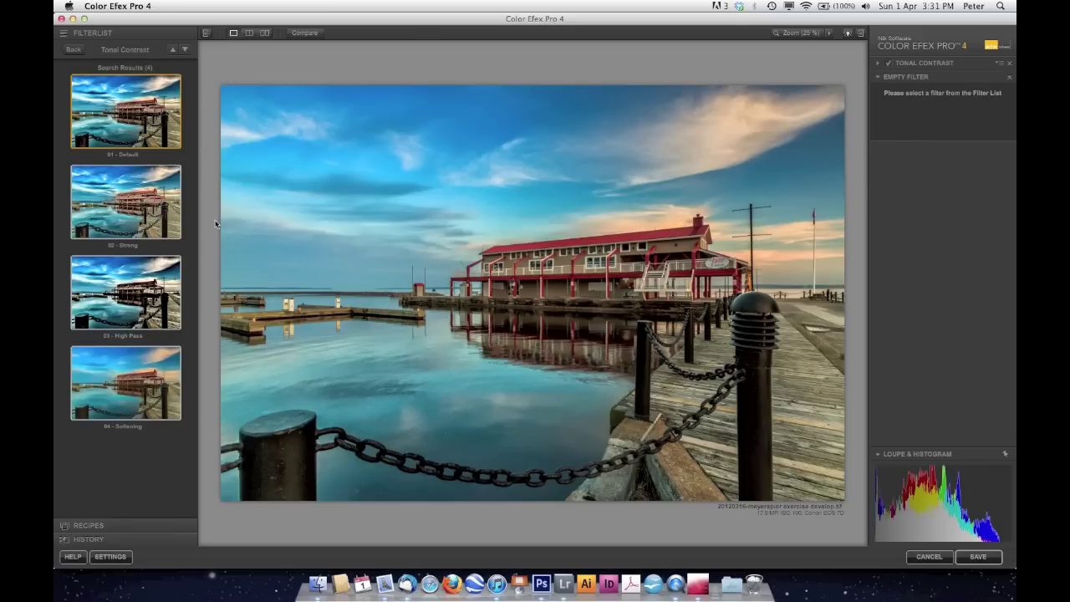
left_click(79, 49)
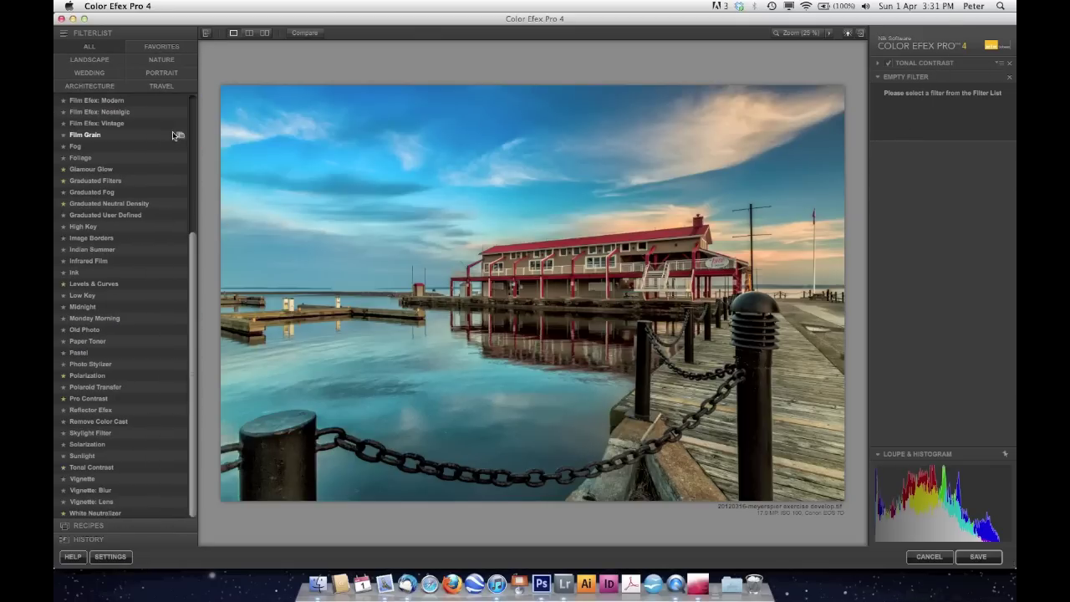
left_click_drag(193, 244, 205, 88)
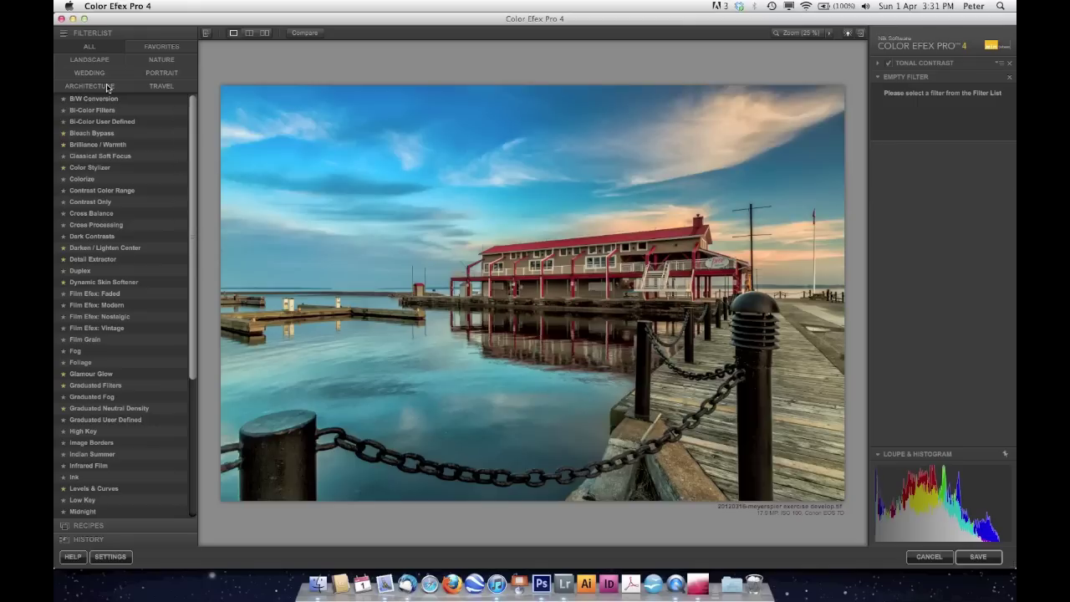
left_click(184, 48)
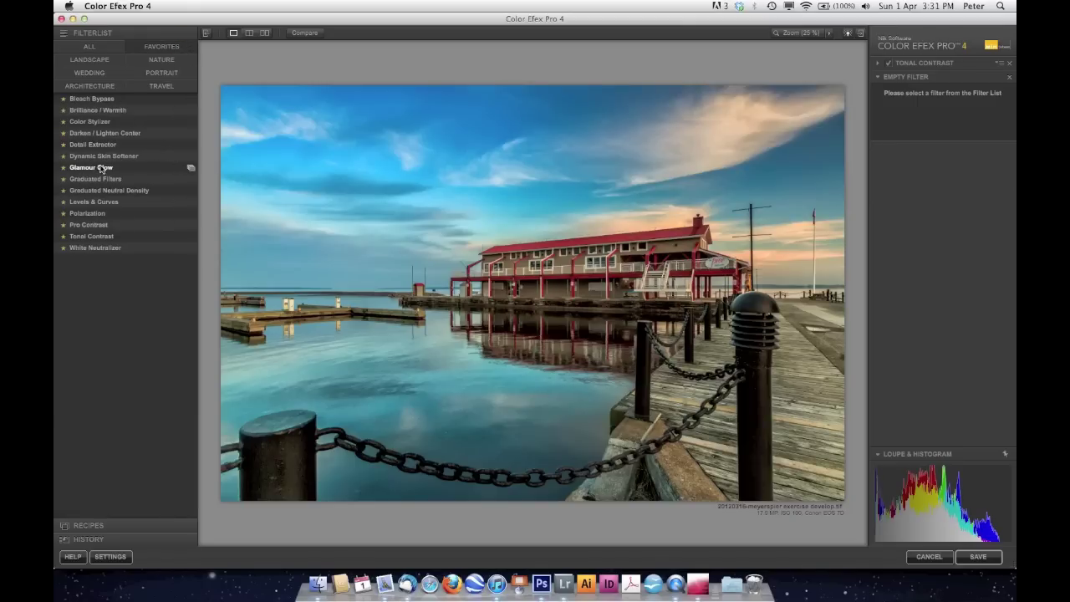
left_click(138, 133)
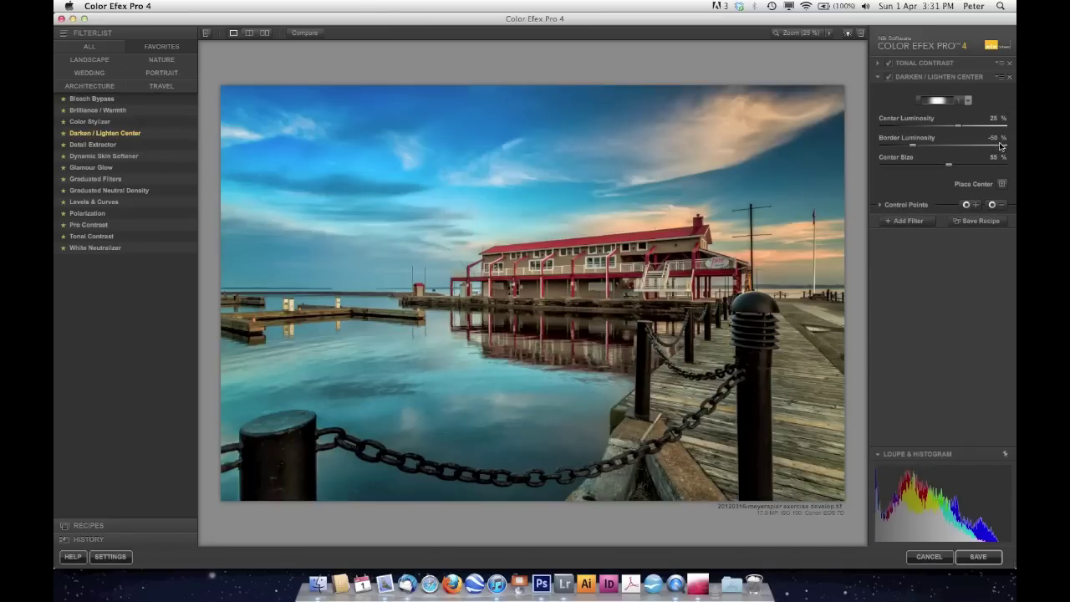
Toggle Darken / Lighten Center off and on to compare, then save the image.
left_click(886, 78)
left_click(890, 78)
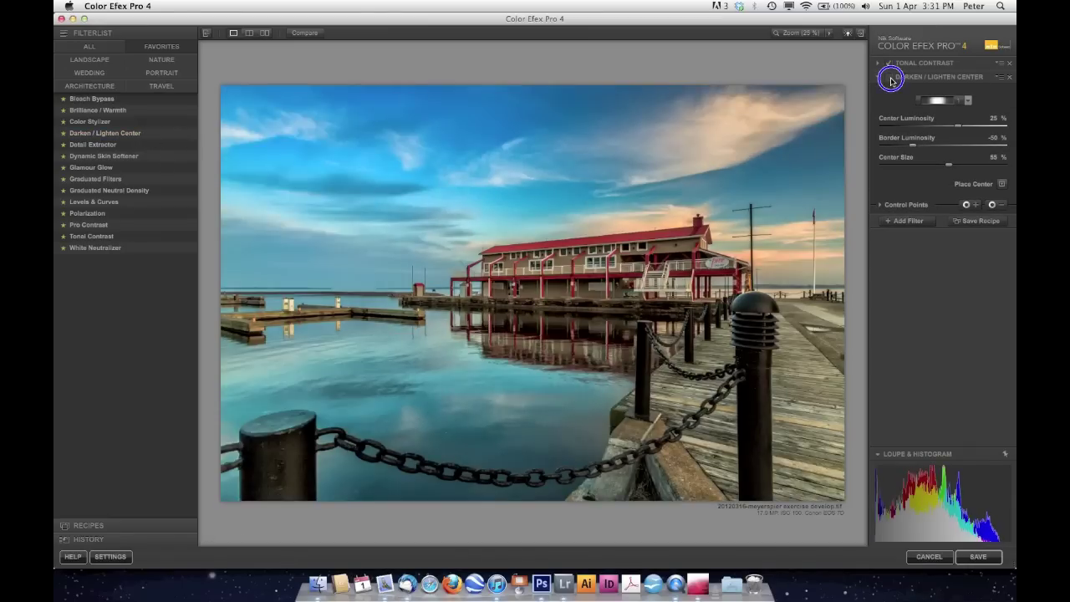
left_click(890, 78)
left_click(890, 77)
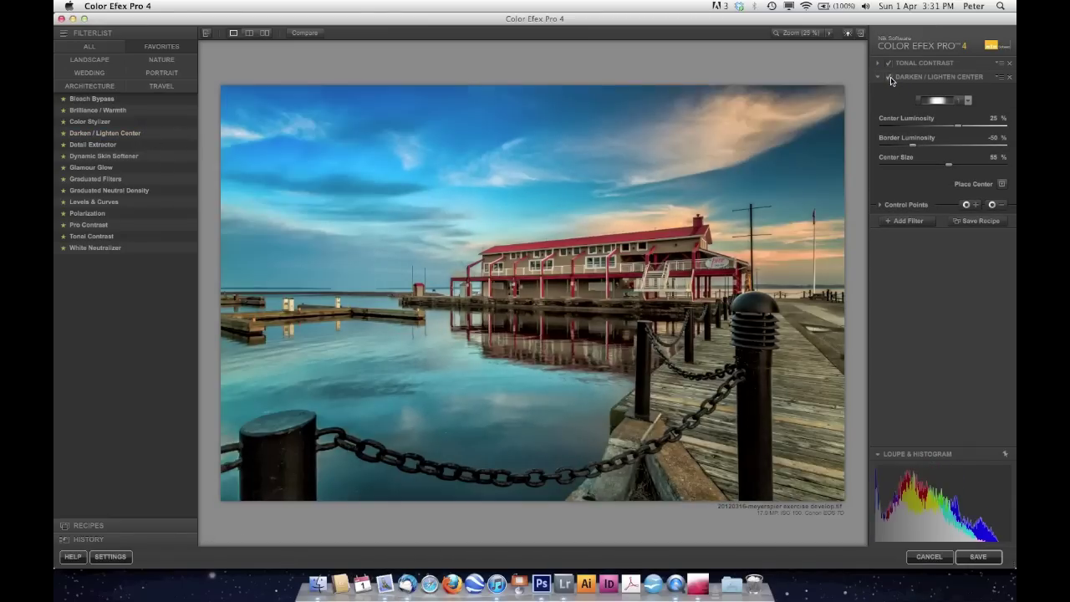
left_click(889, 78)
left_click(889, 78)
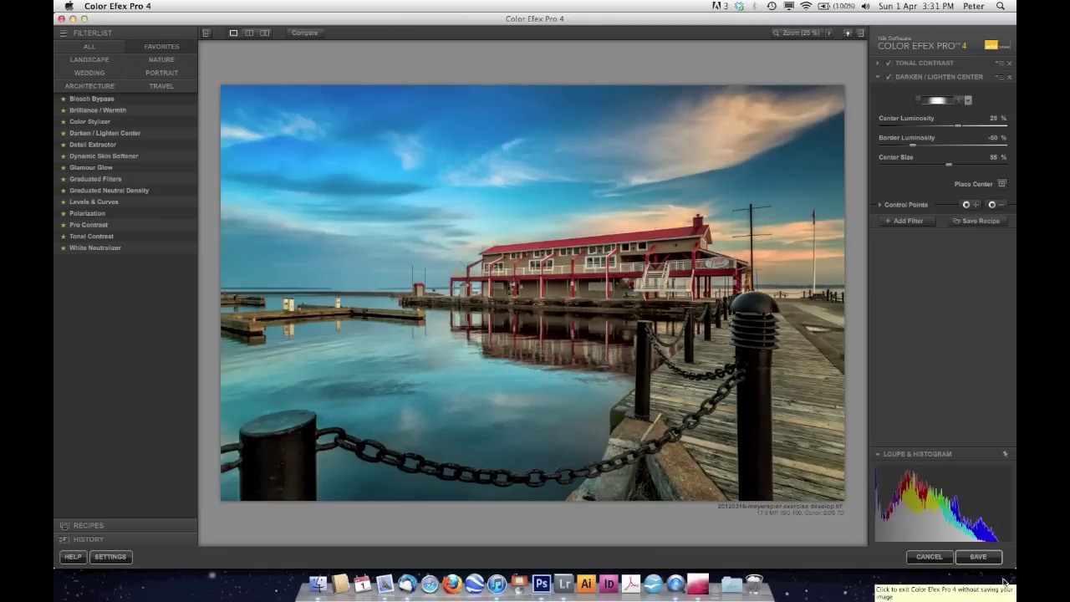
left_click(978, 556)
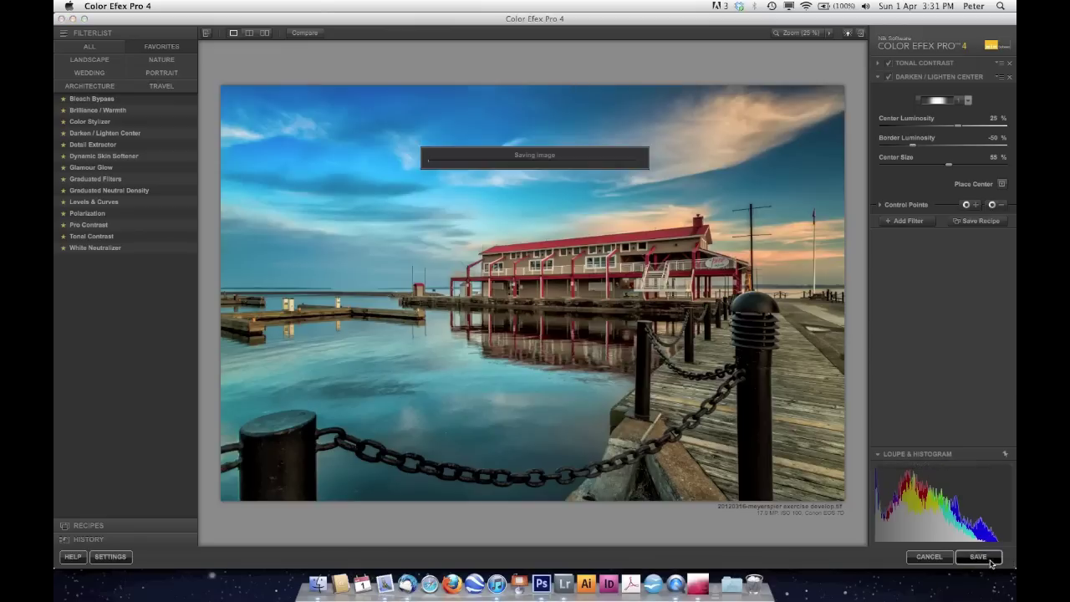